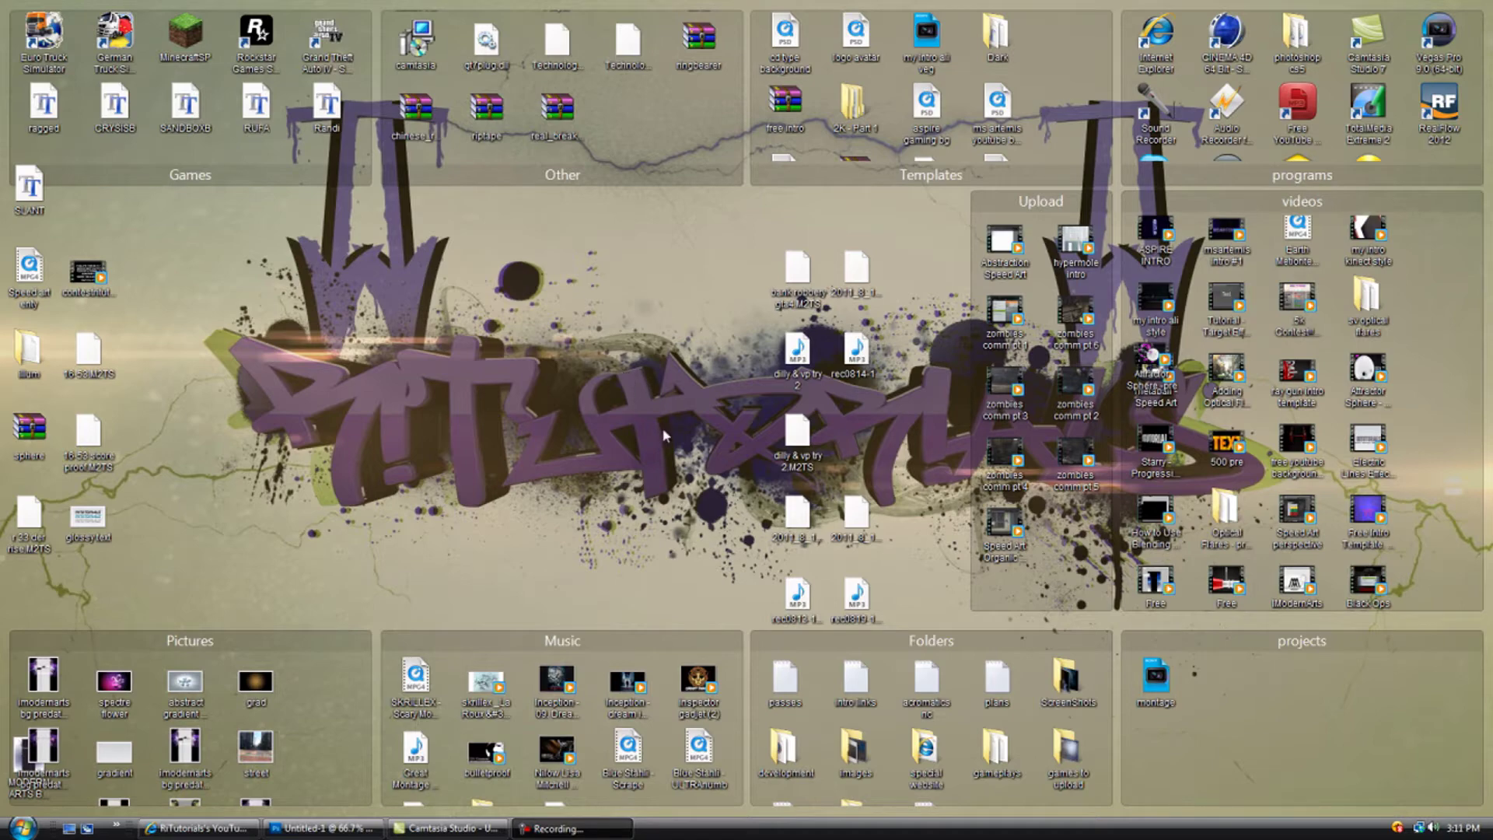
Bring the Photoshop window showing the three finished RITUTORIALS samples to the front.
left_click(321, 828)
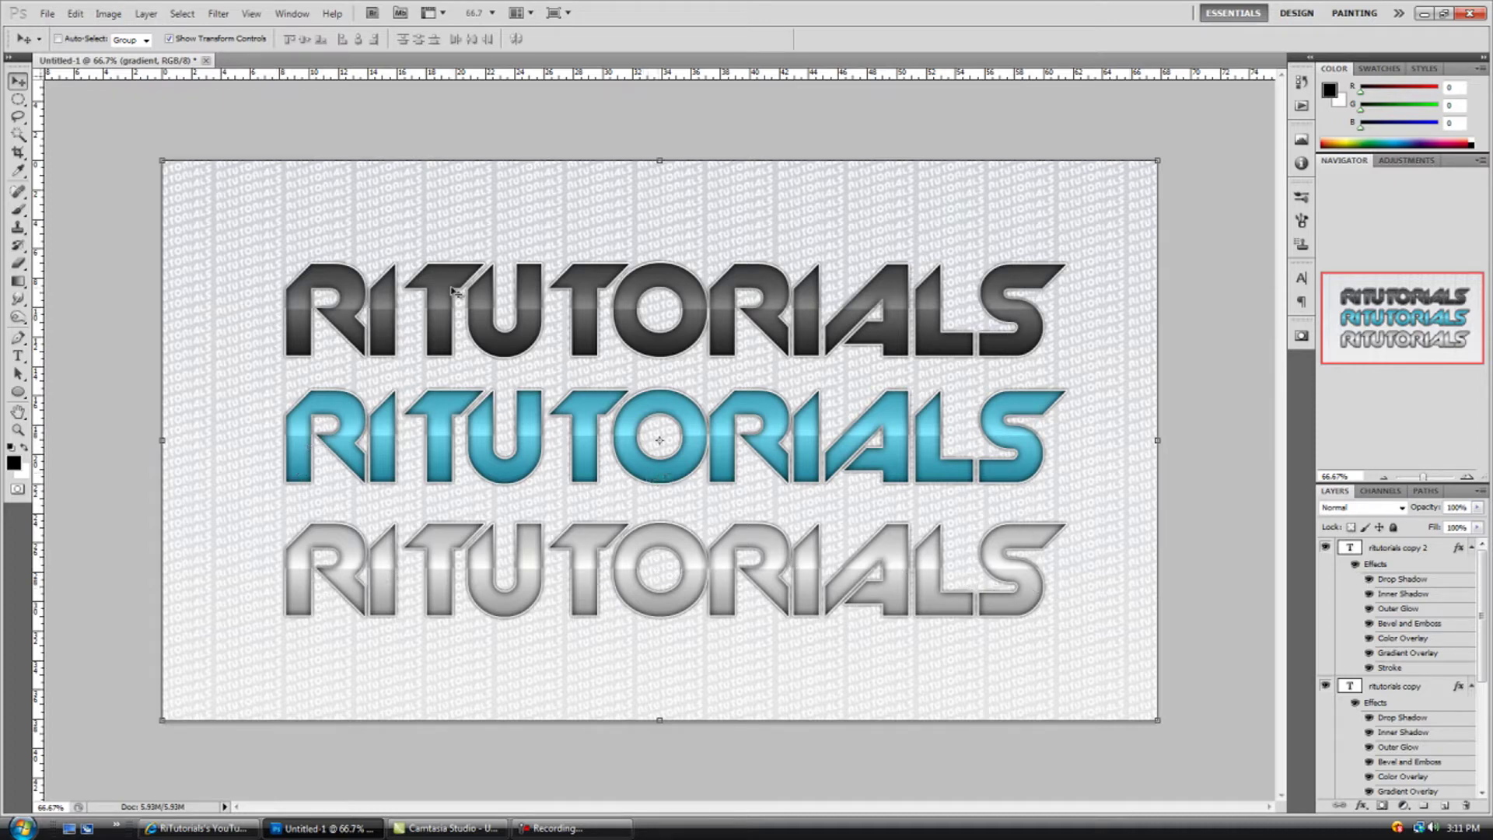
Open the File menu to start a new document.
left_click(49, 14)
Create a new 1920×1080 px RGB document with a transparent background.
left_click(54, 28)
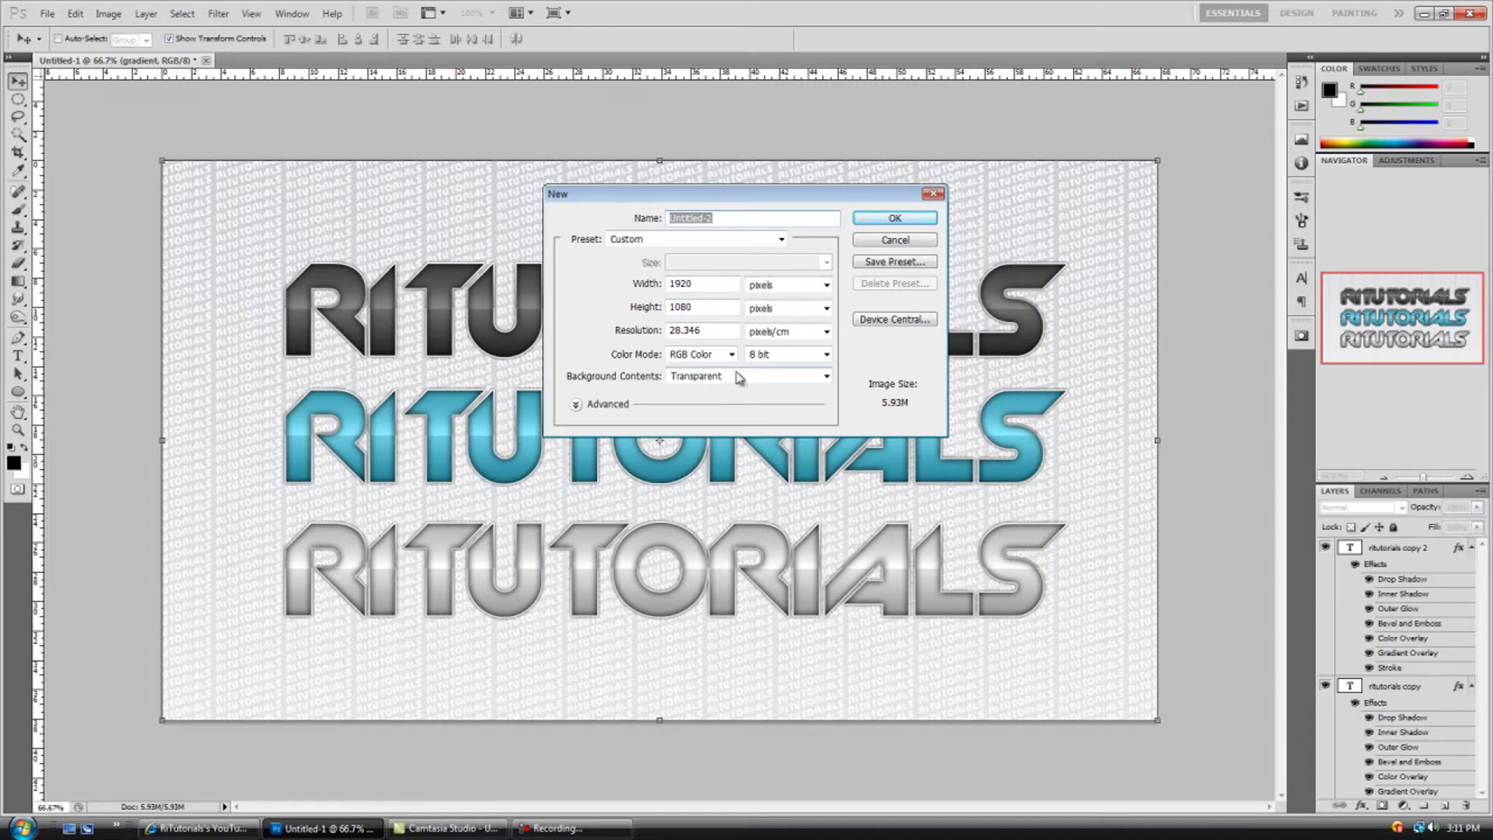
left_click(895, 221)
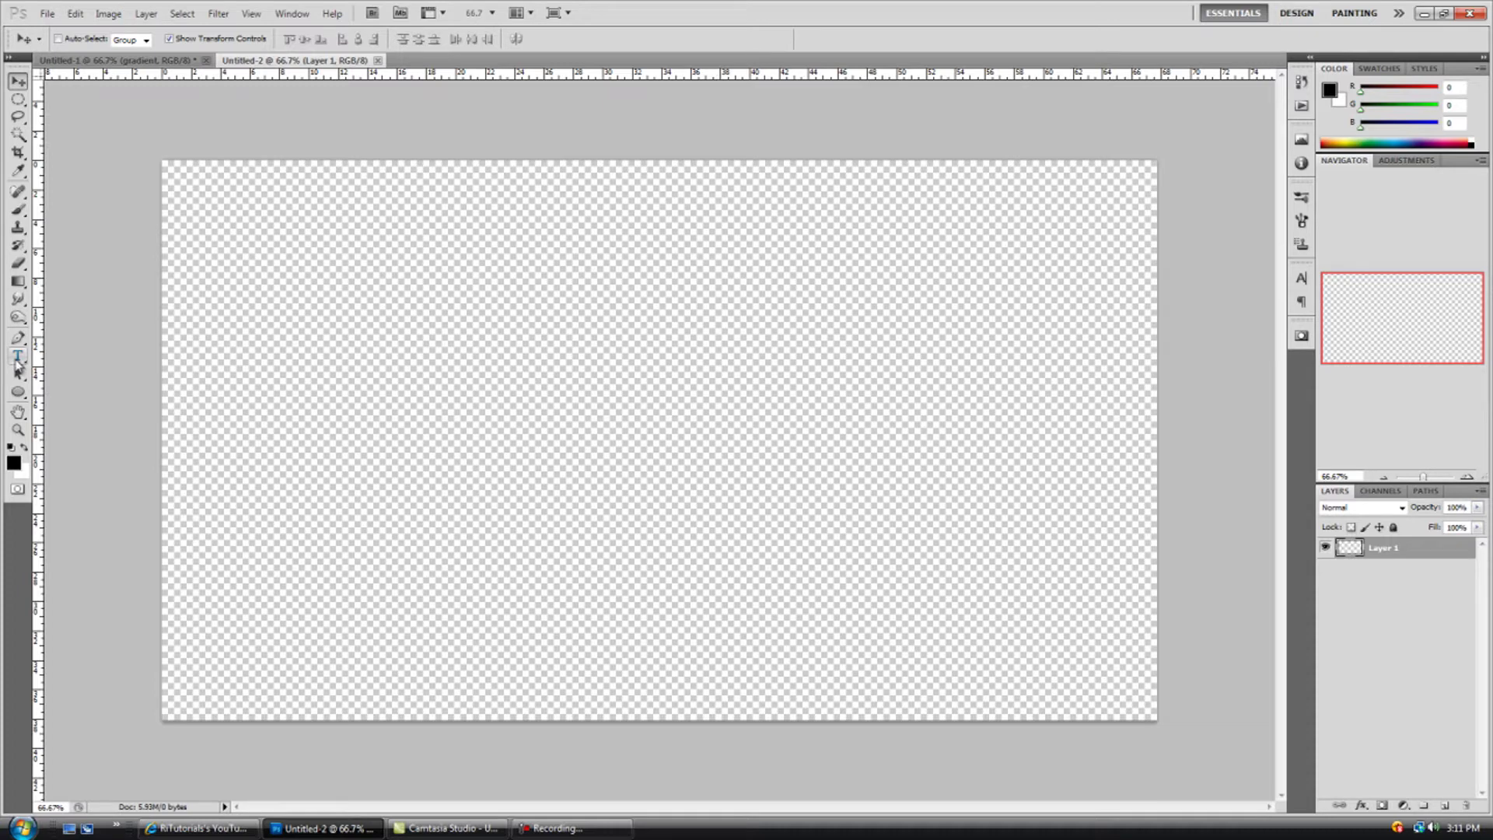
Type RITUTORIALS on the canvas in black 200 pt Slant text and commit it.
left_click(19, 357)
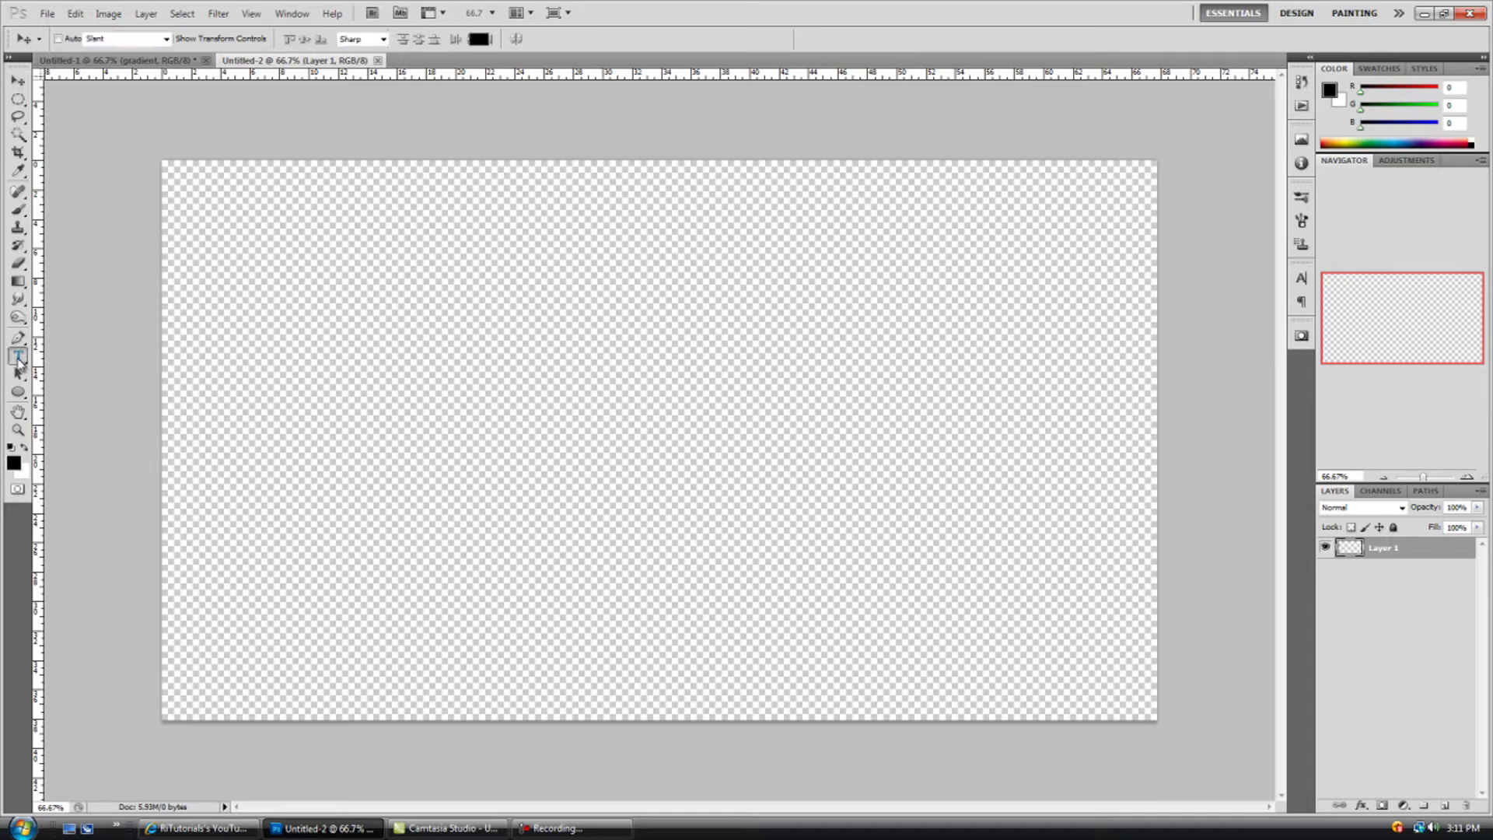
left_click(249, 424)
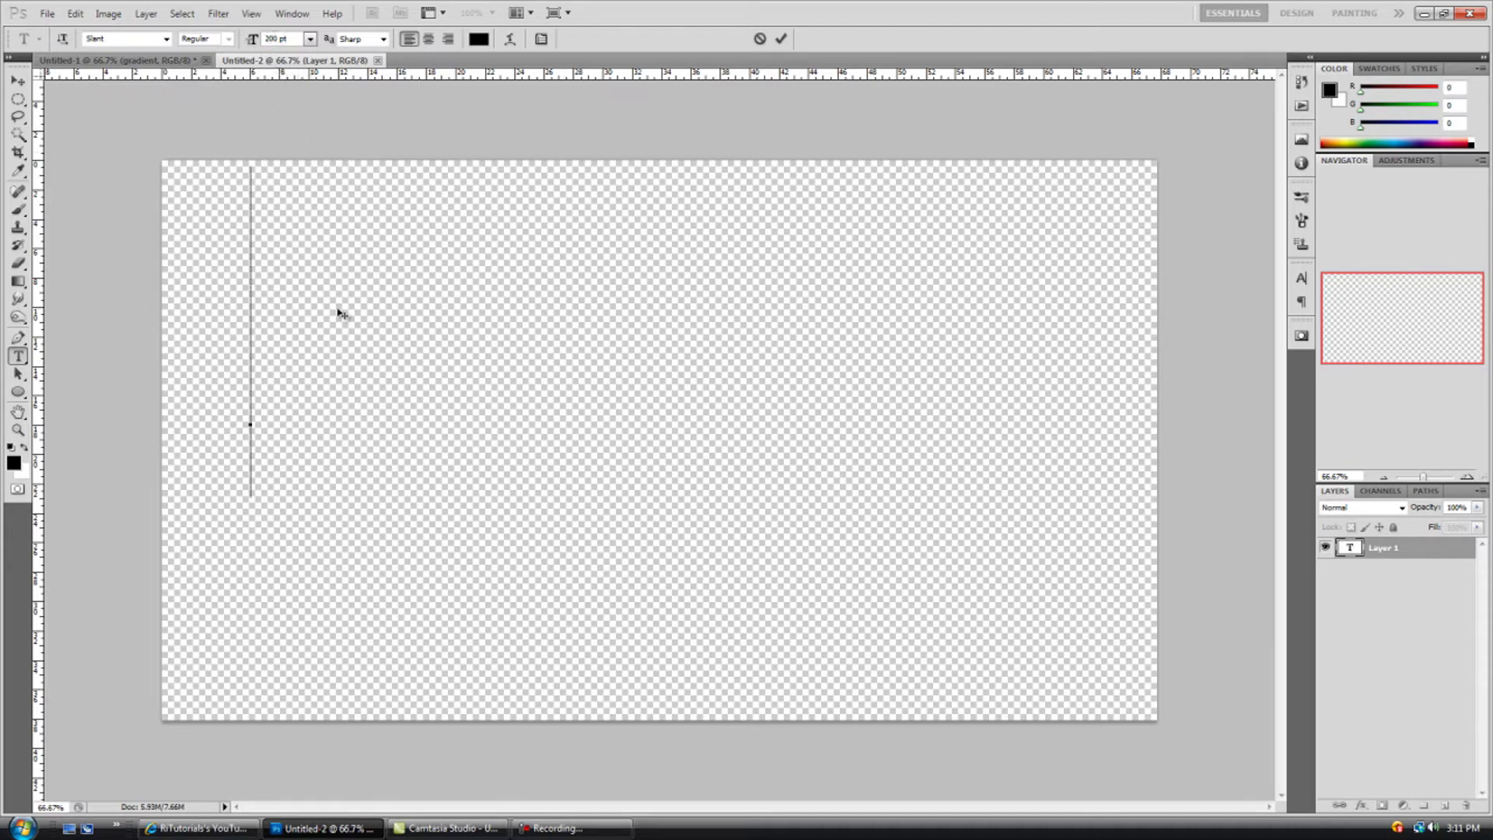
type("RI")
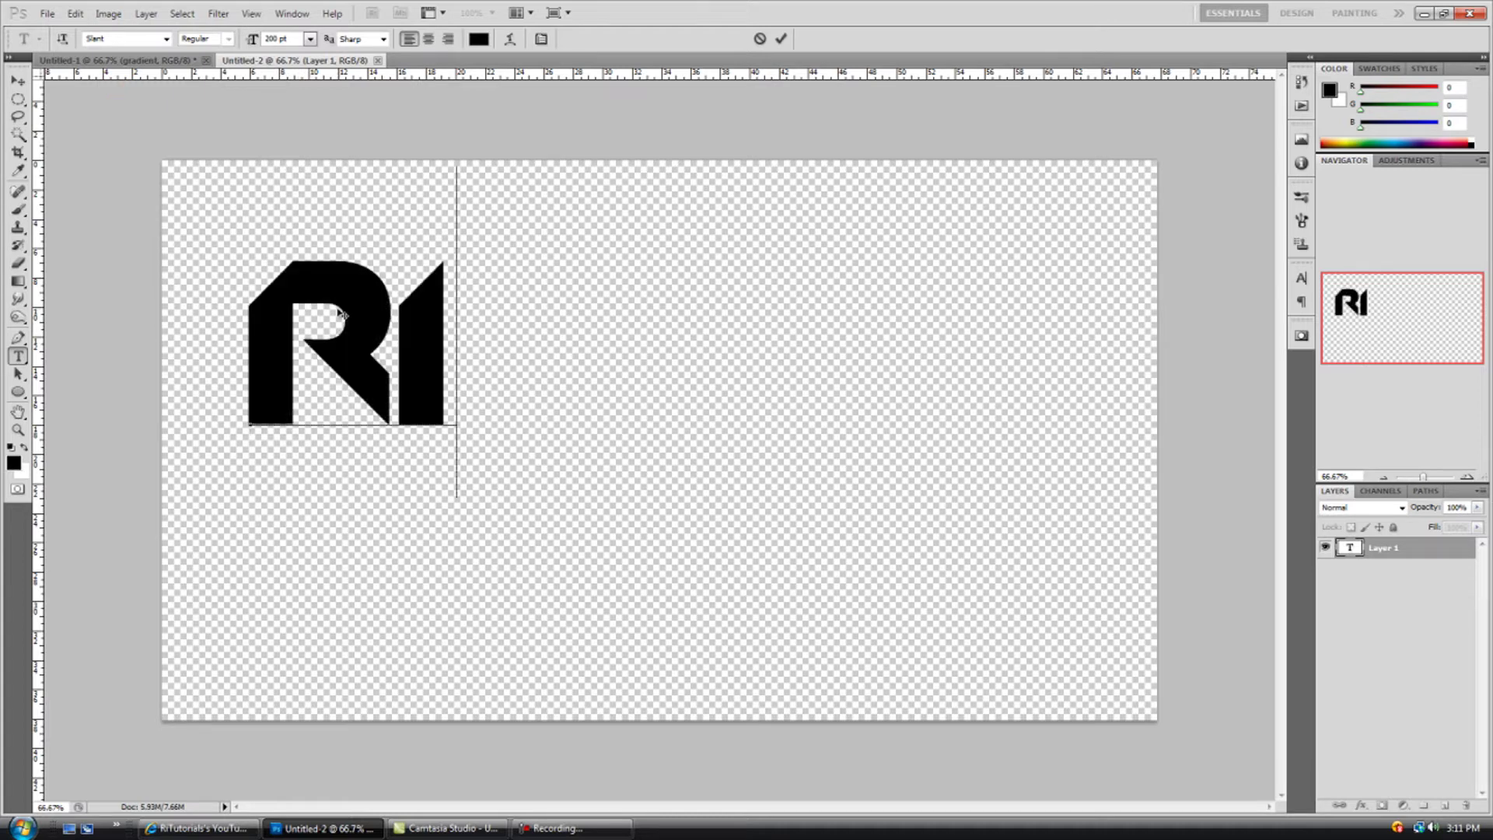
type("TUTOR")
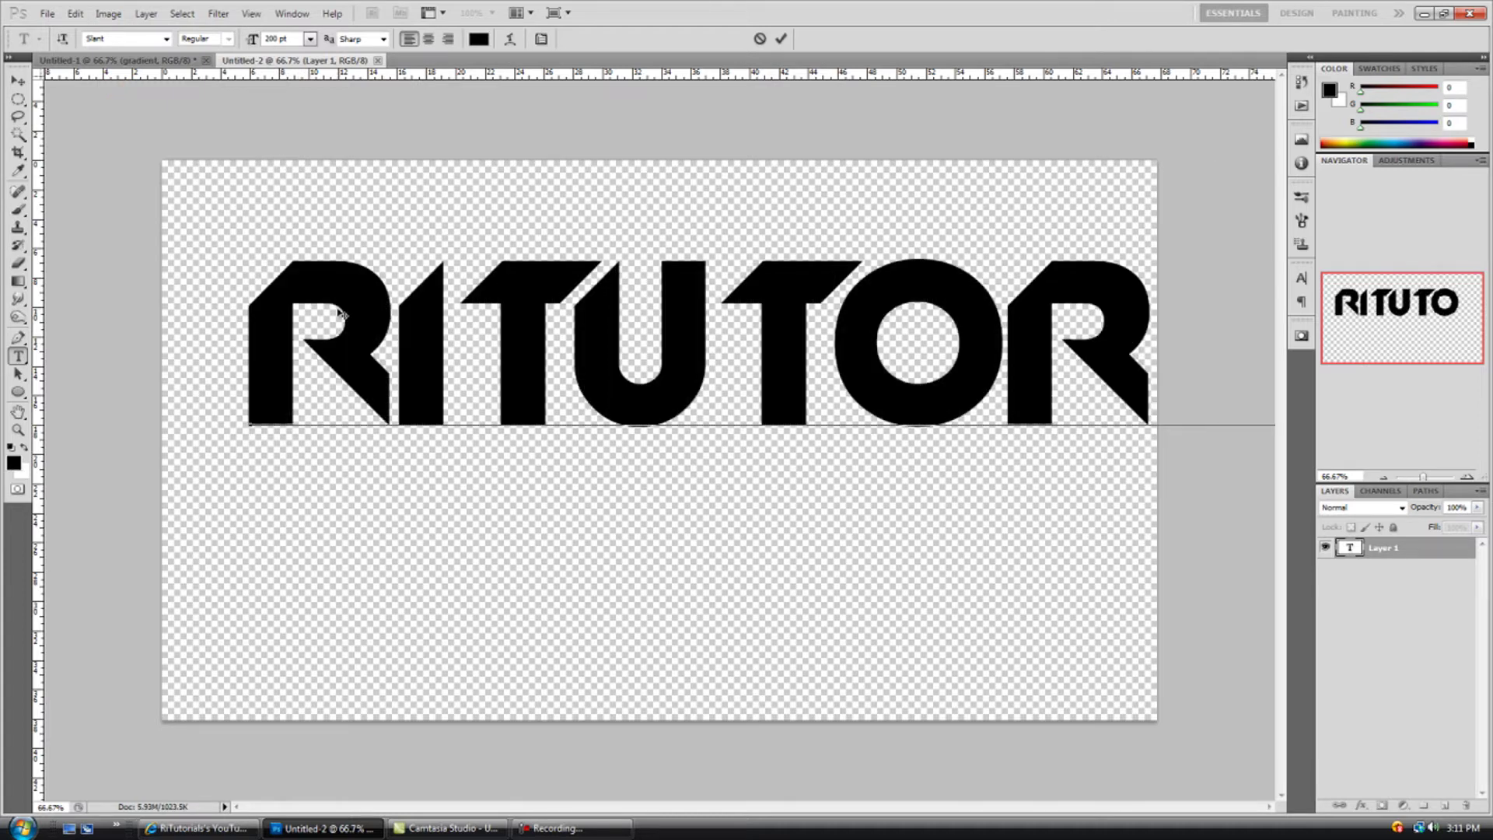
left_click(18, 81)
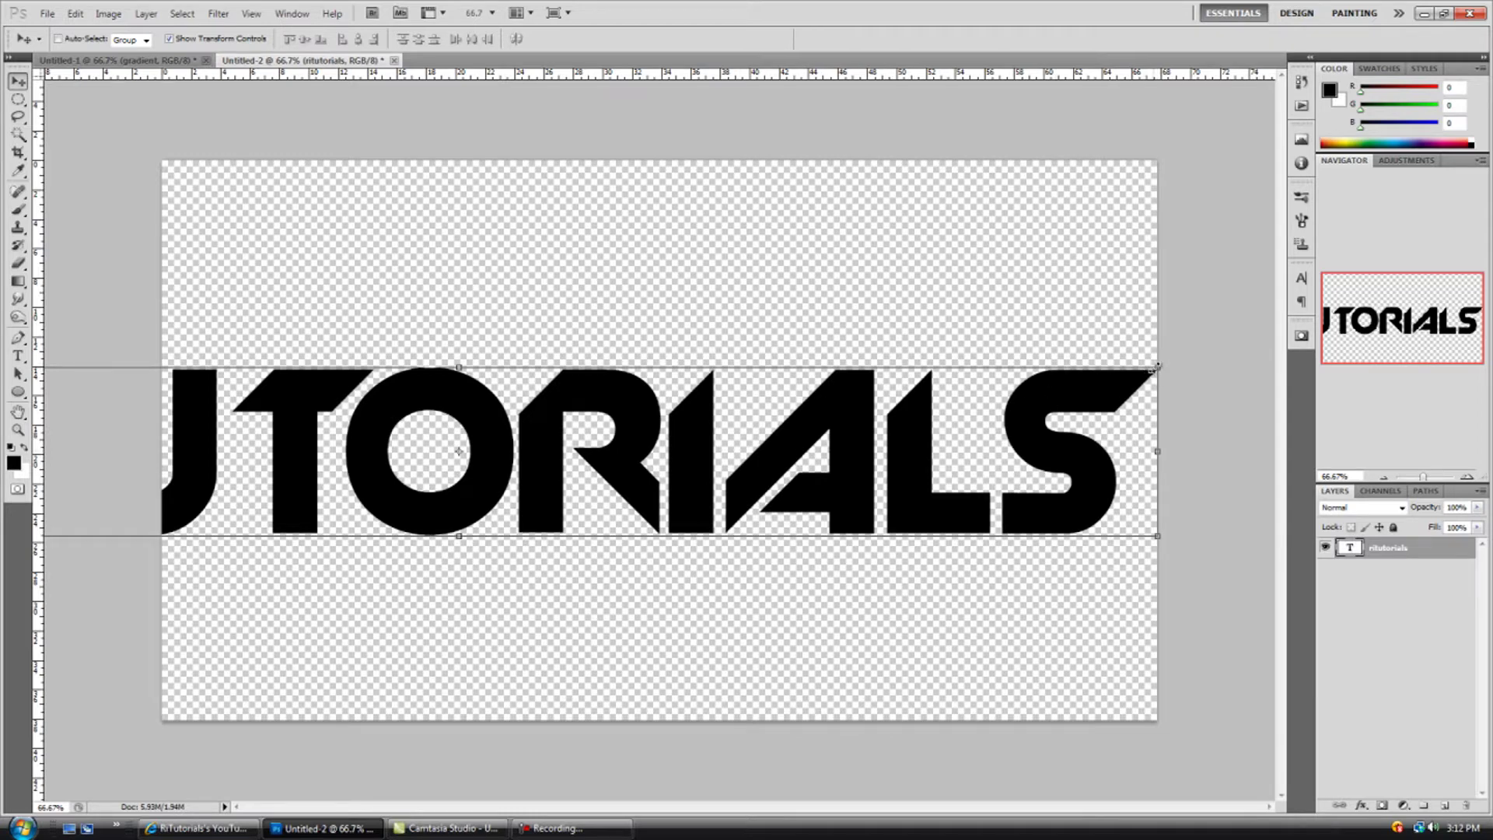
Scale the RITUTORIALS text to about 61% and centre it on the canvas.
left_click_drag(1158, 366, 1110, 346)
left_click_drag(1111, 274, 409, 418)
left_click_drag(304, 551, 905, 477)
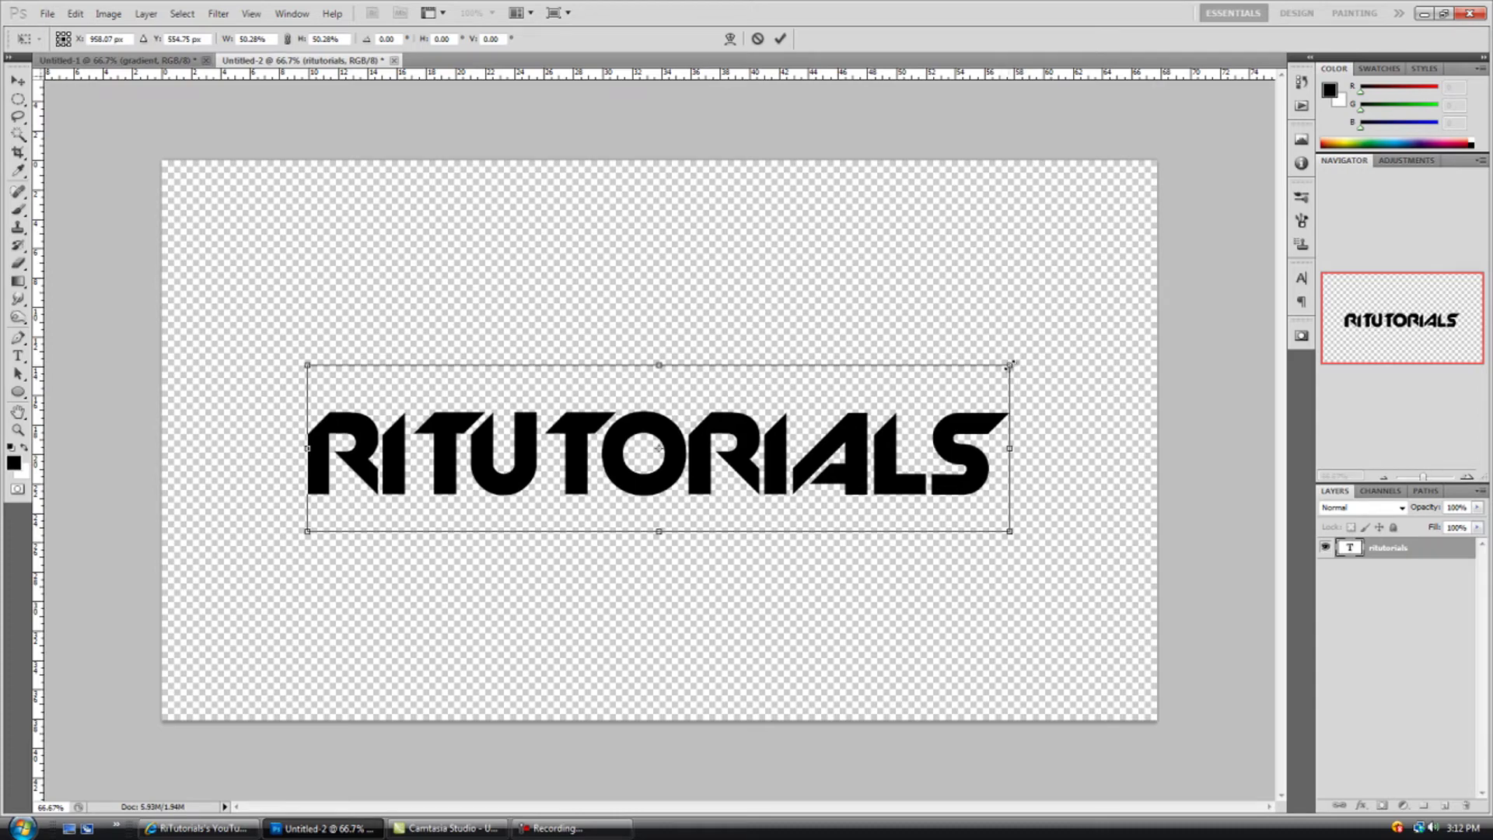
left_click_drag(1011, 363, 1086, 343)
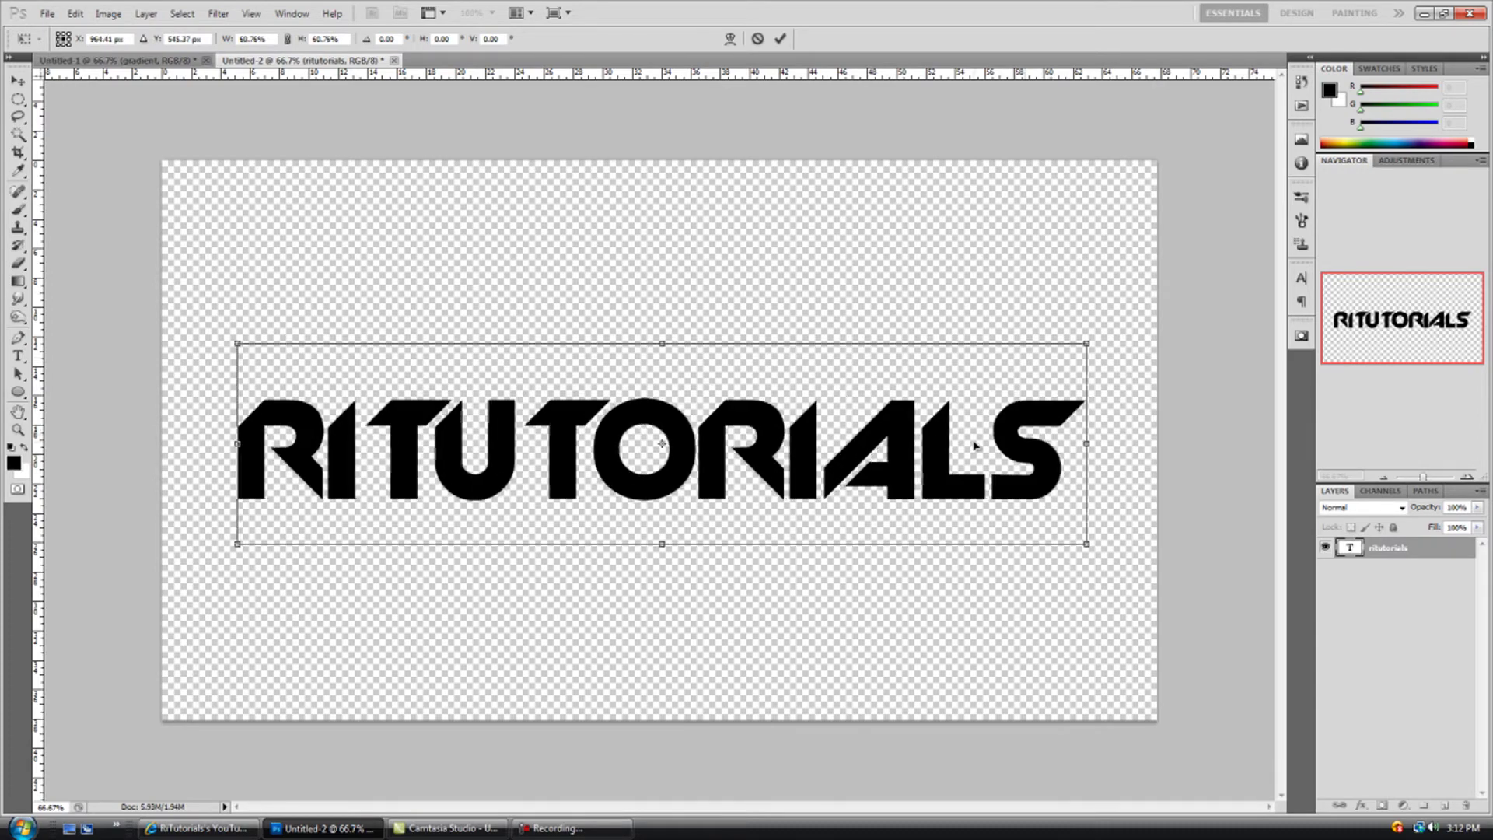
left_click_drag(974, 445, 986, 444)
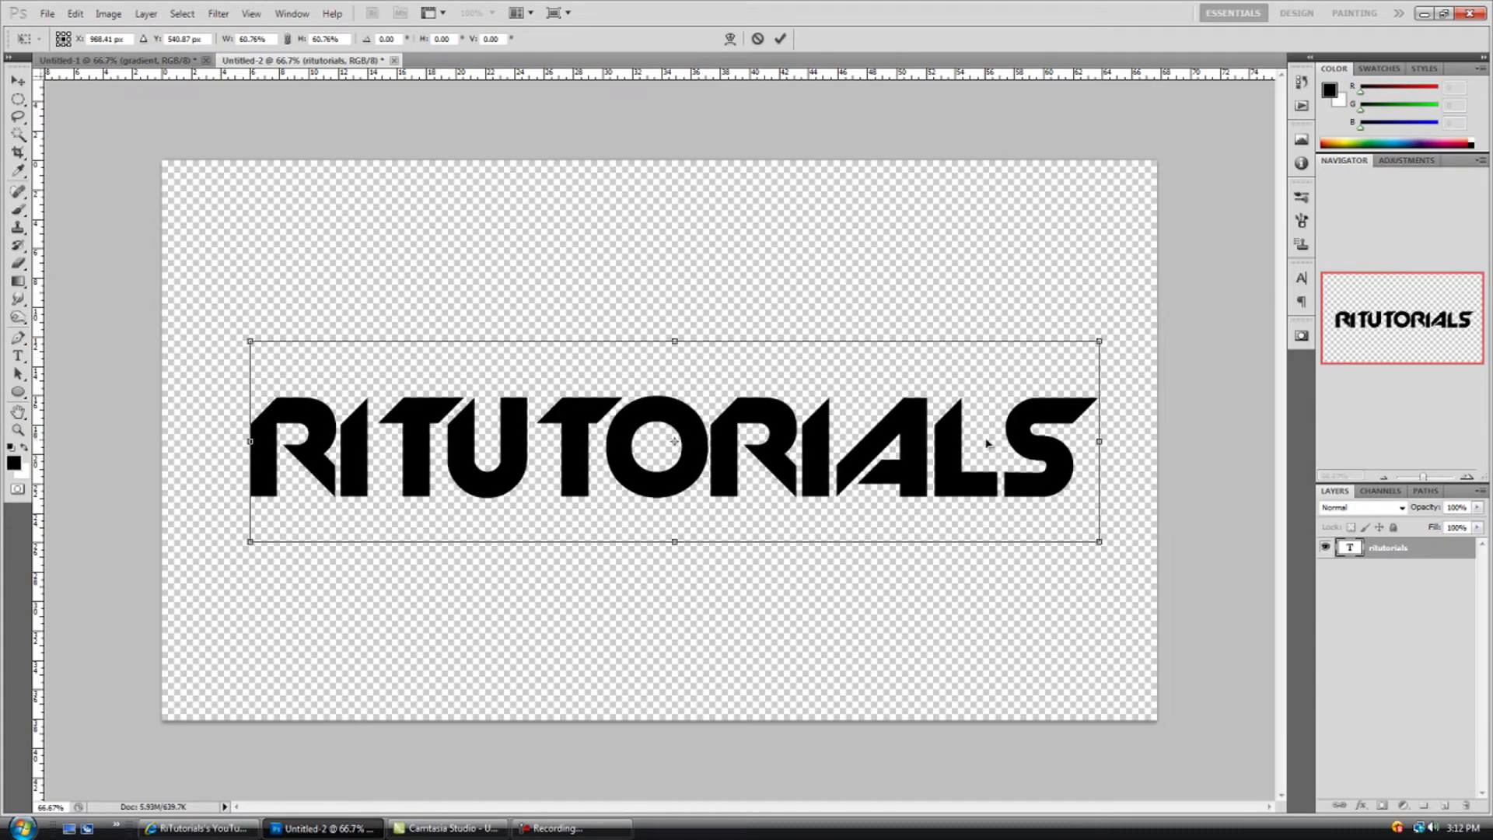
key("Return")
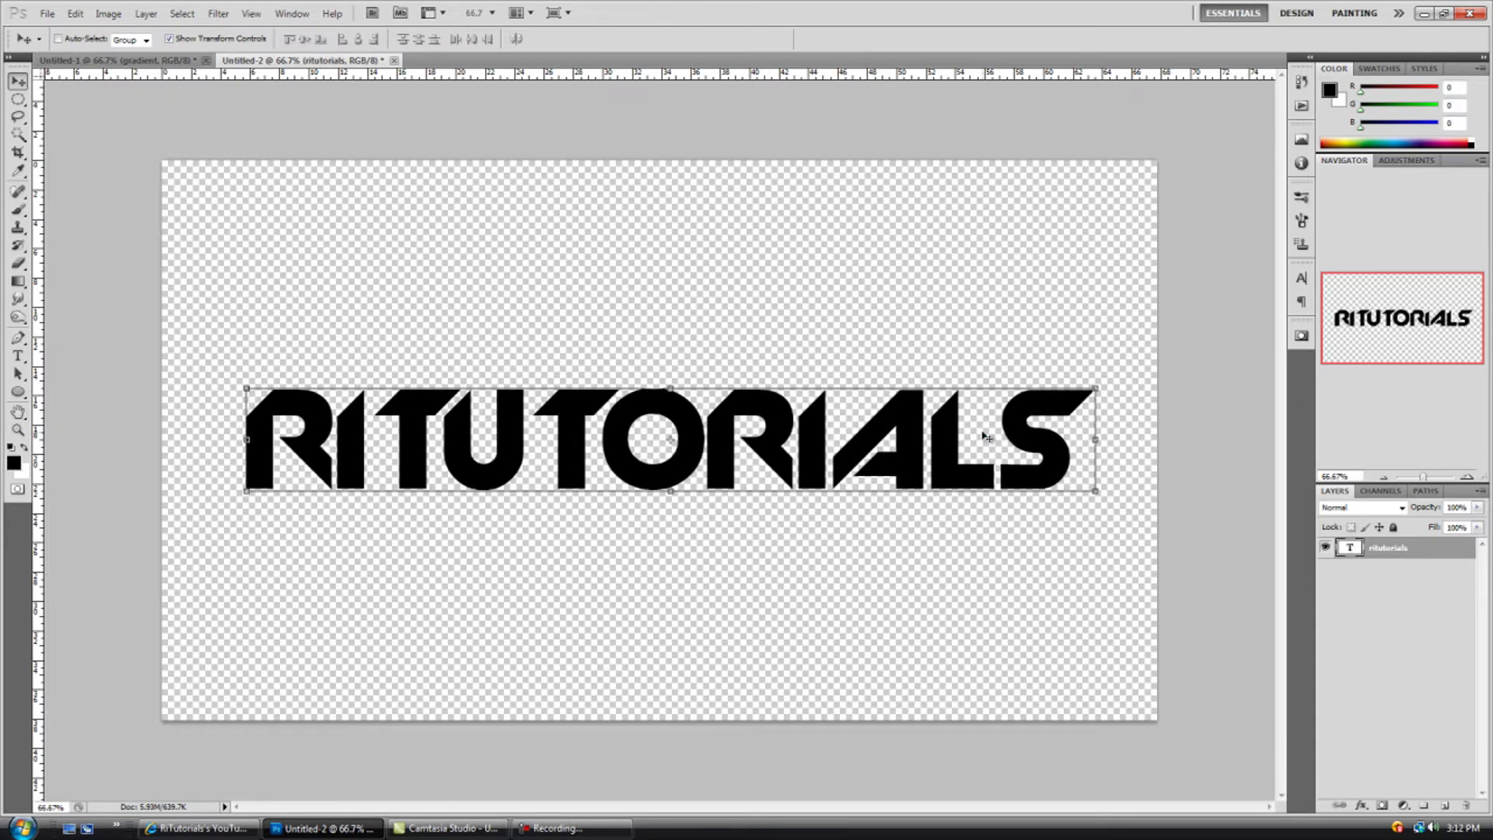
left_click_drag(986, 438, 985, 432)
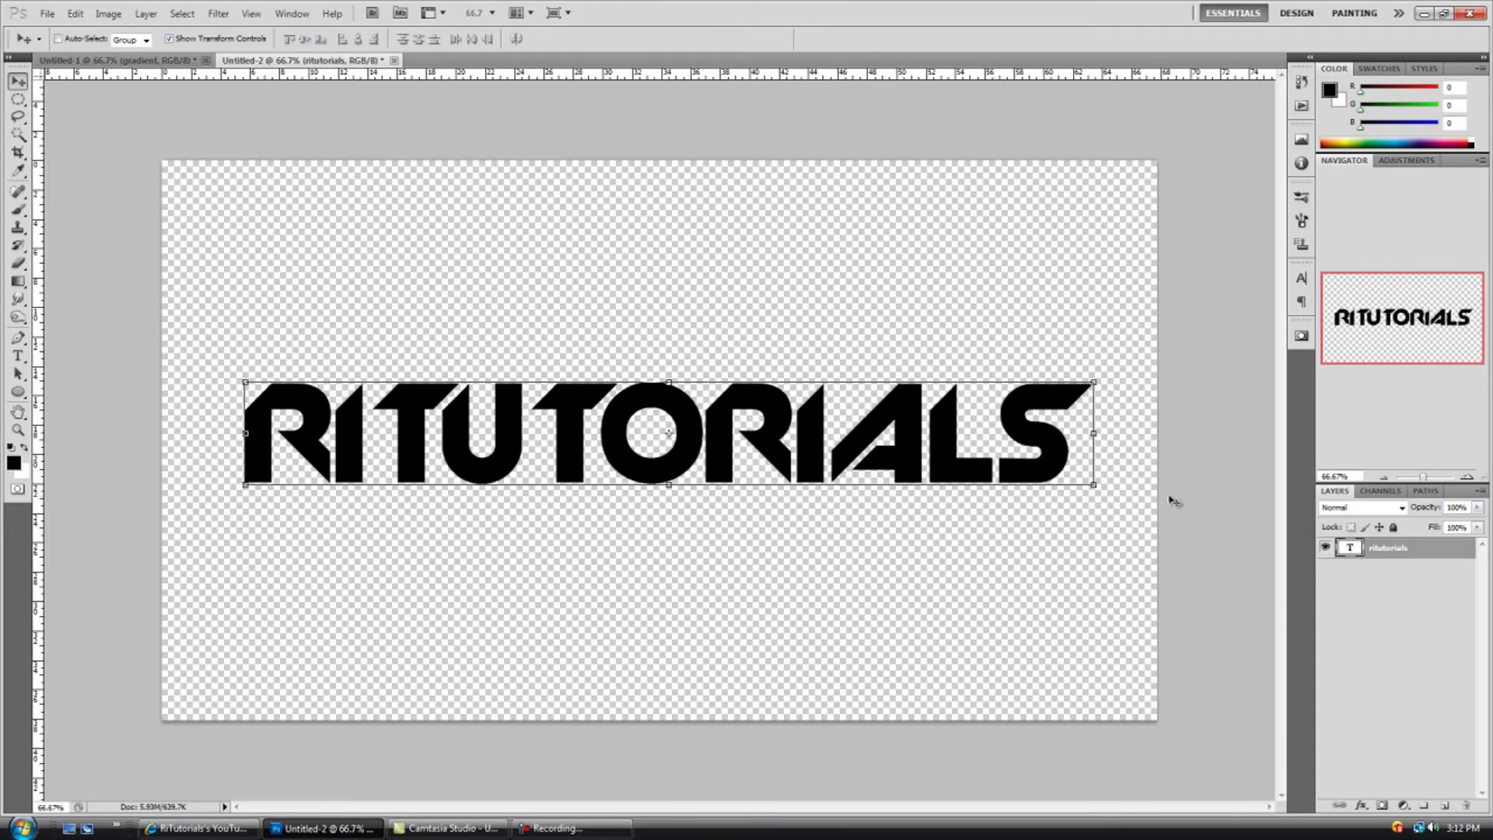
double_click(1454, 553)
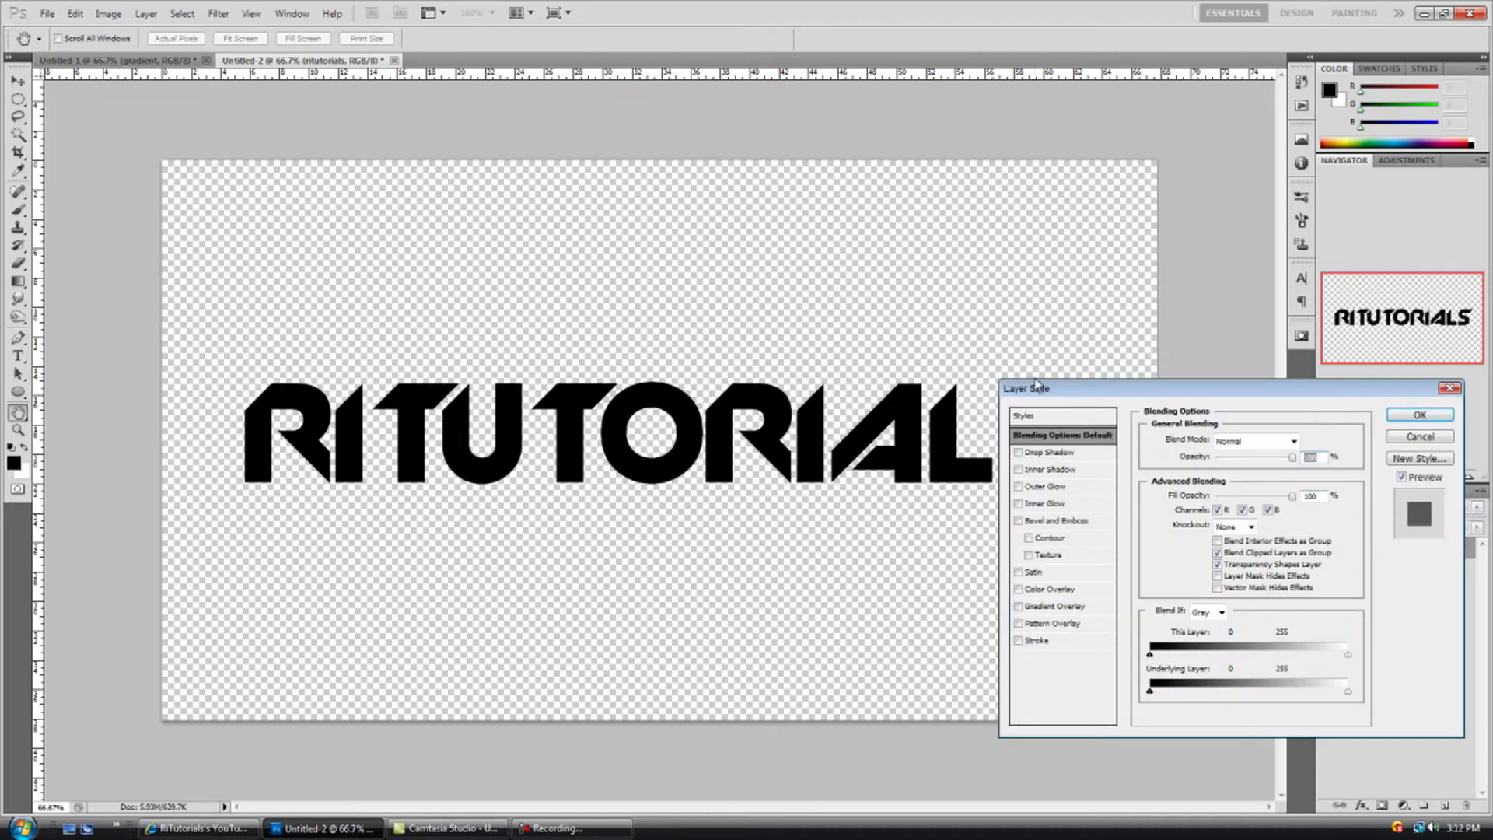
Add a drop shadow and a Multiply inner shadow at 100% opacity, size 16 px.
left_click_drag(1036, 384, 1141, 394)
left_click(1122, 462)
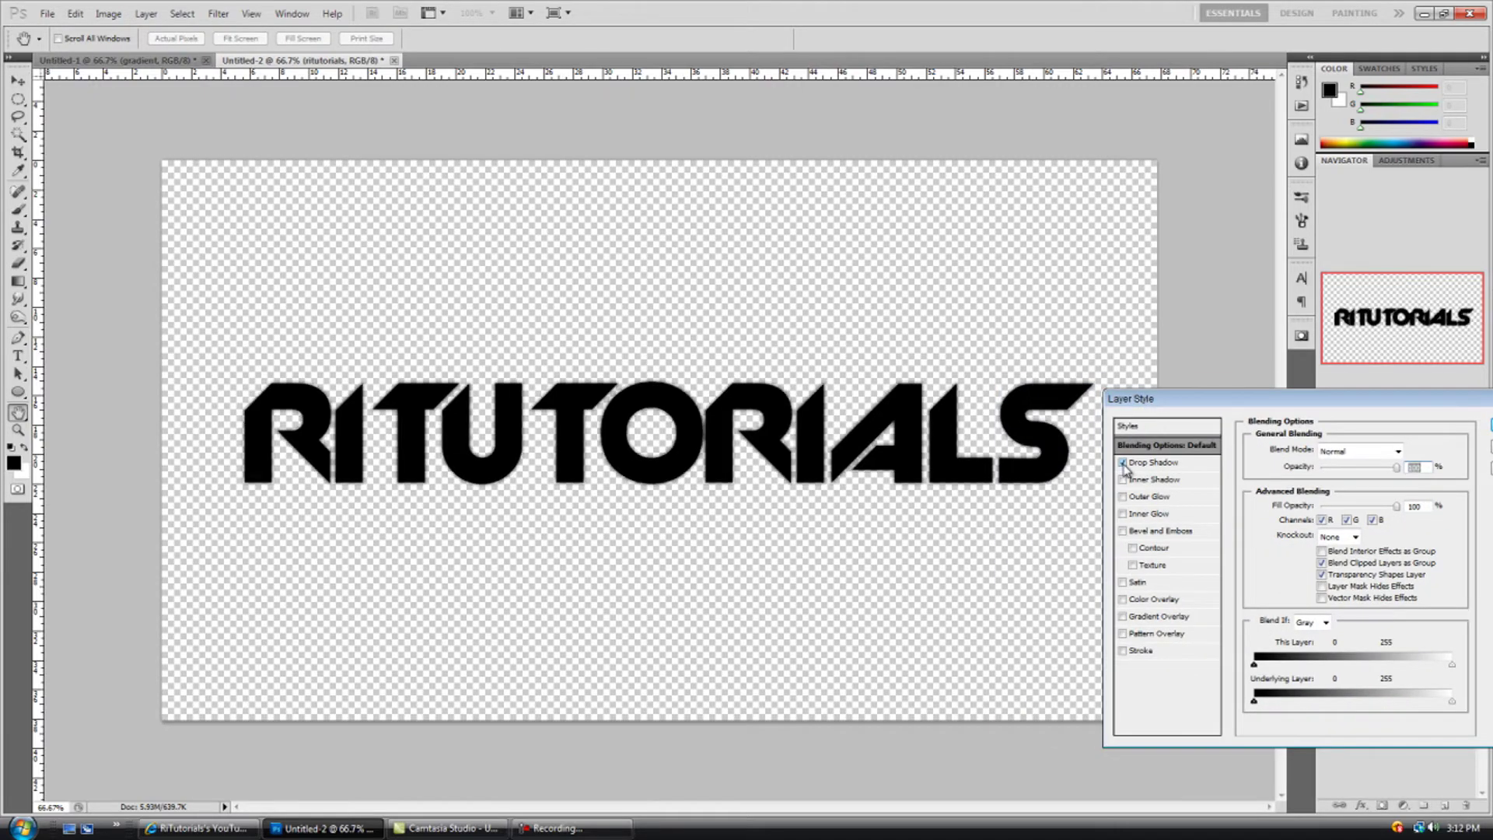
left_click(1152, 464)
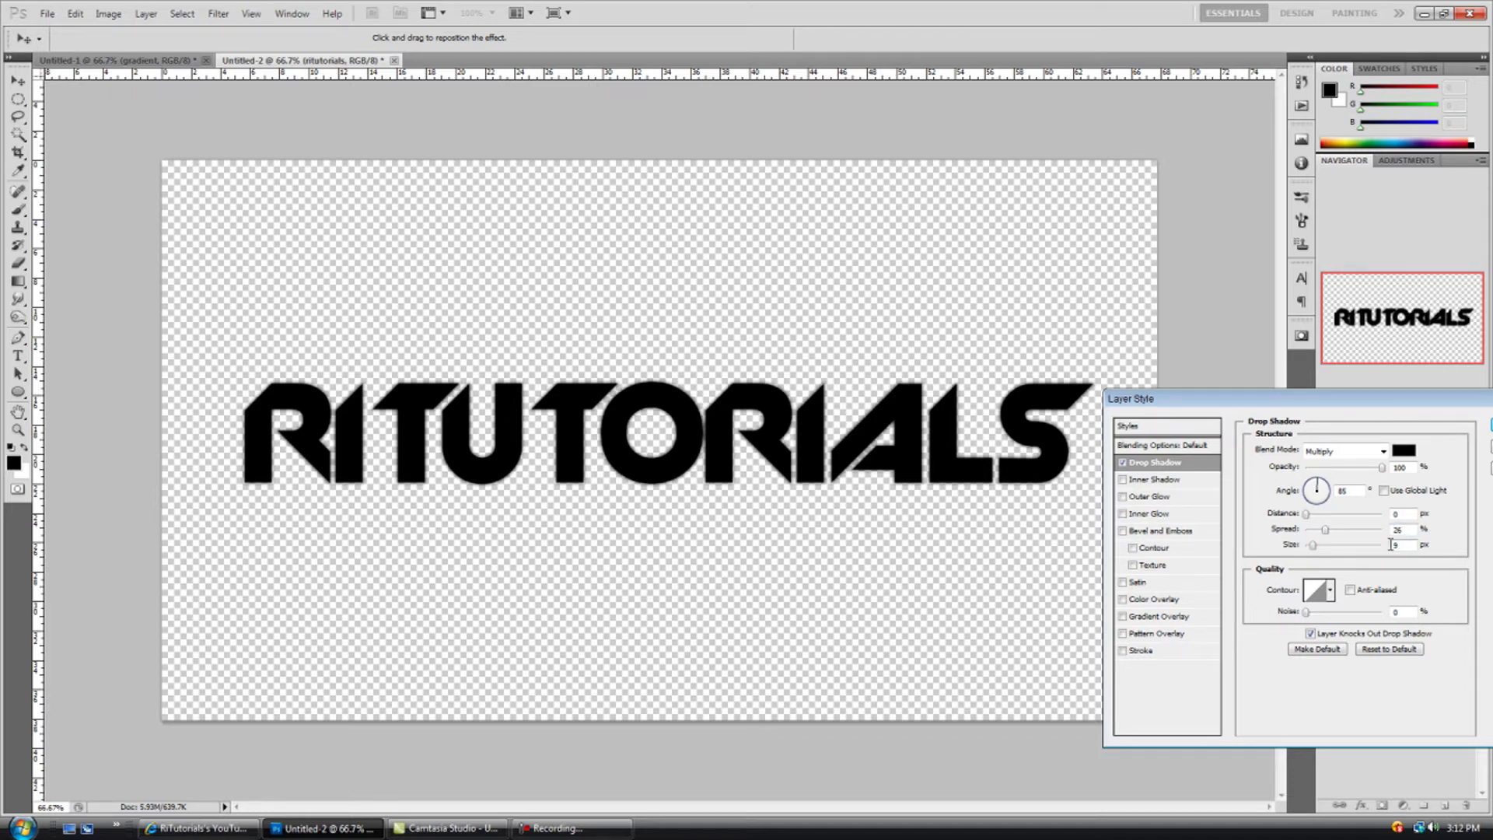
left_click(1322, 648)
left_click(1157, 481)
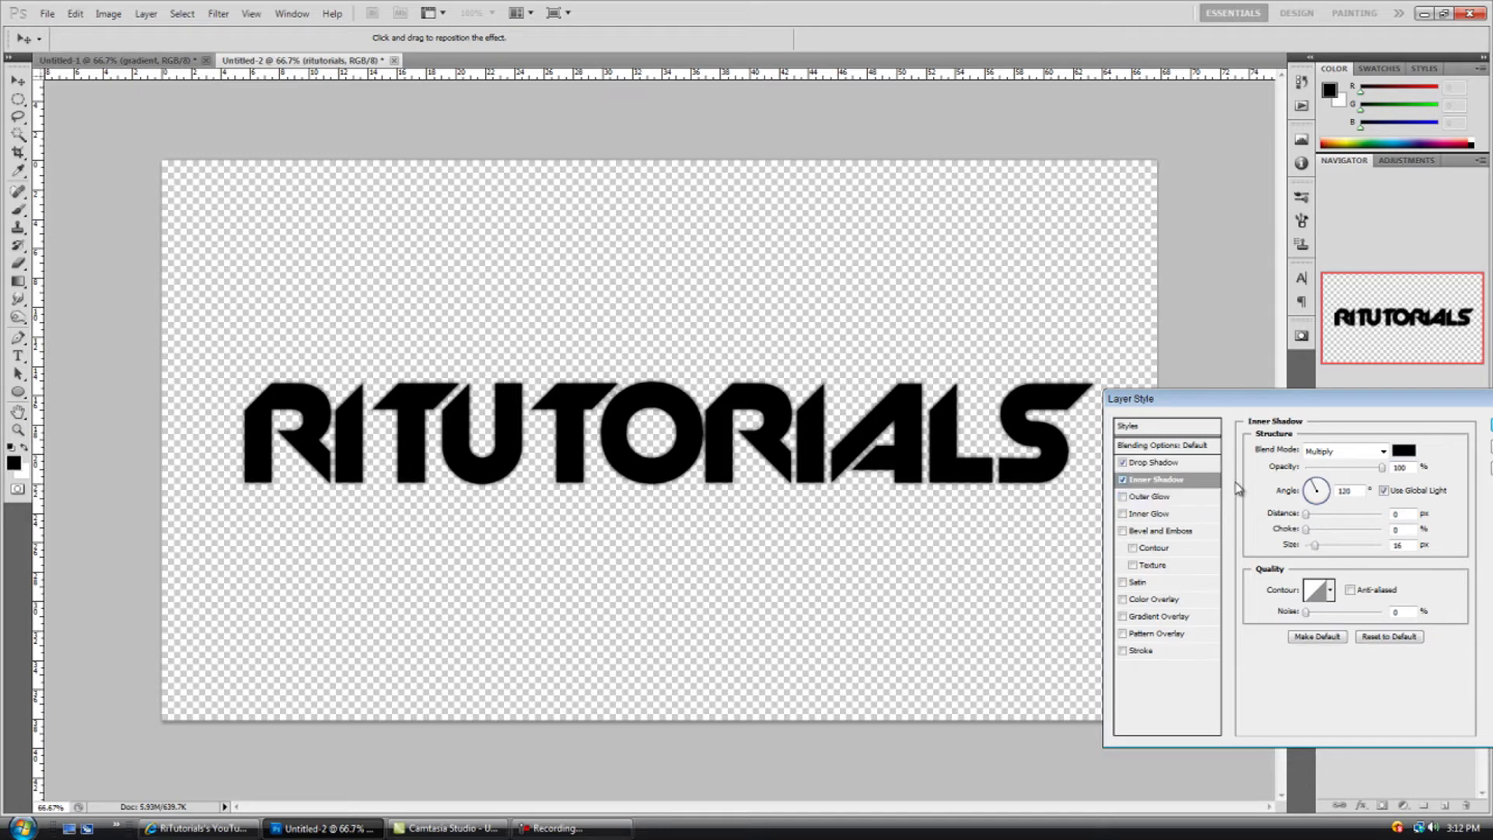
Enable Outer Glow and a 1 px outside Stroke with gradient fill on the text.
left_click(1124, 497)
left_click(1144, 498)
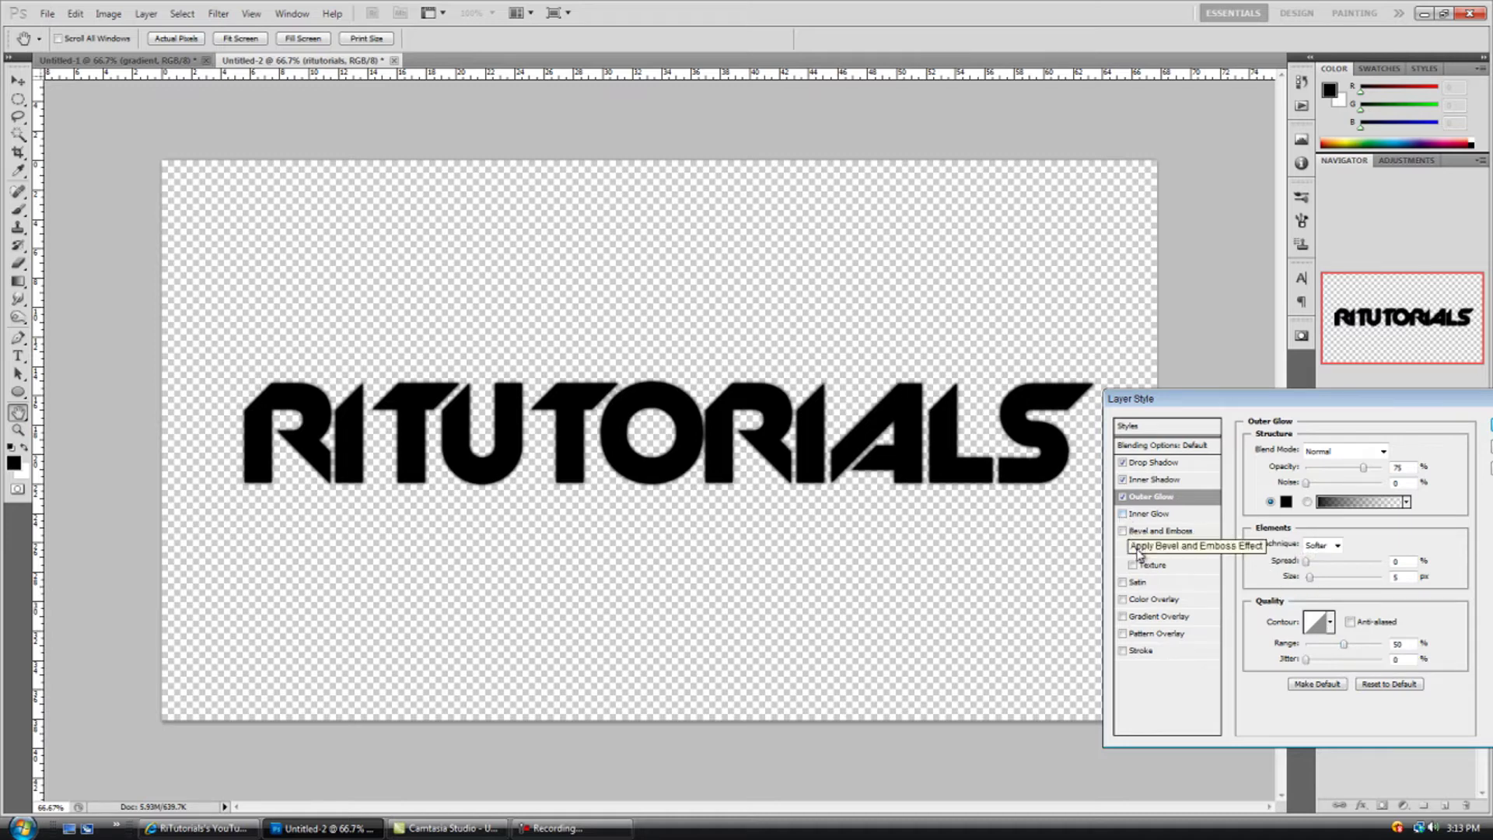
left_click(1127, 651)
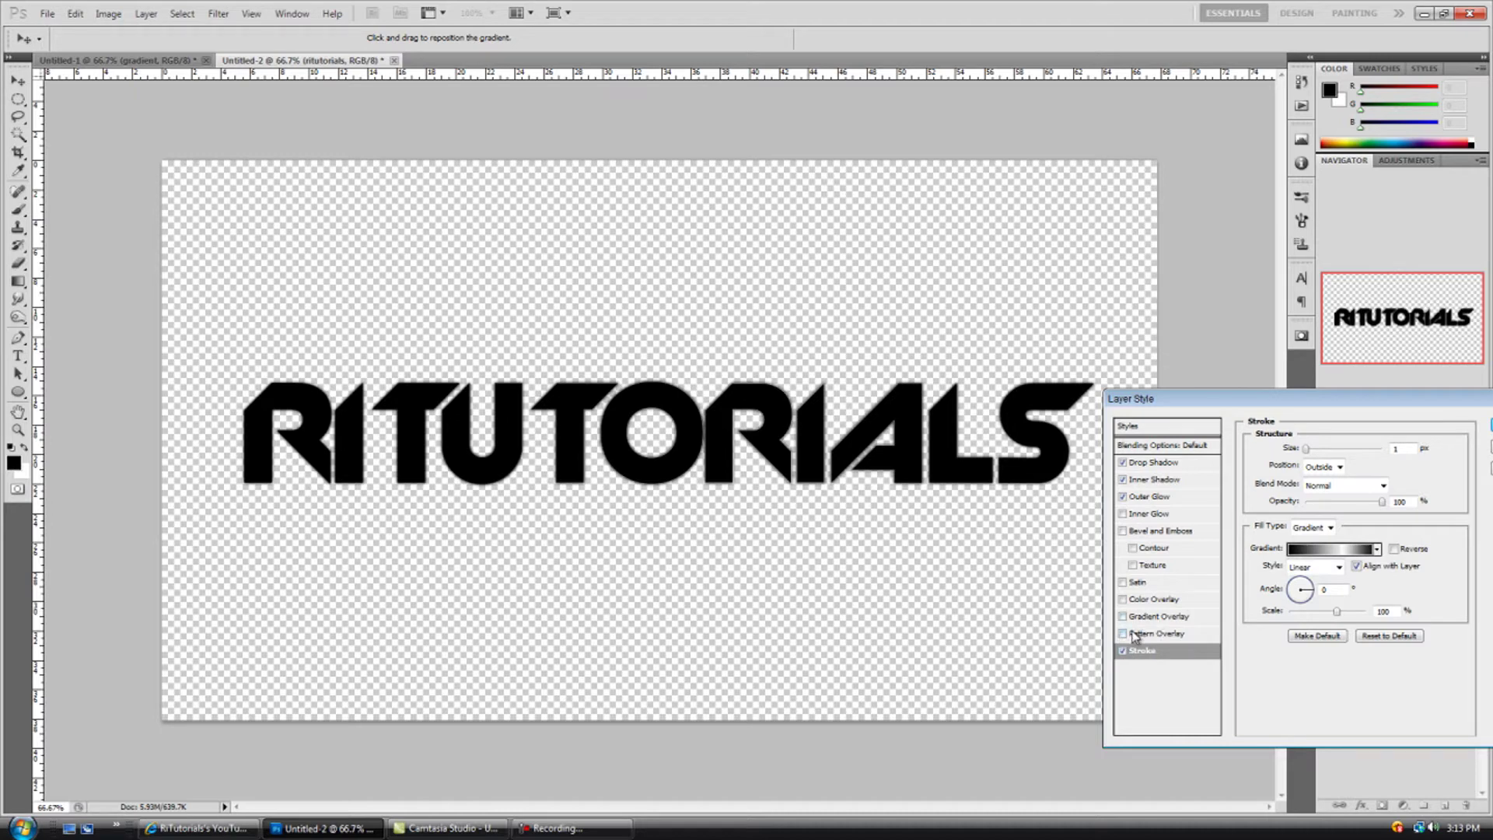
Enable Gradient Overlay and start from the black-to-white gradient preset.
left_click(1123, 617)
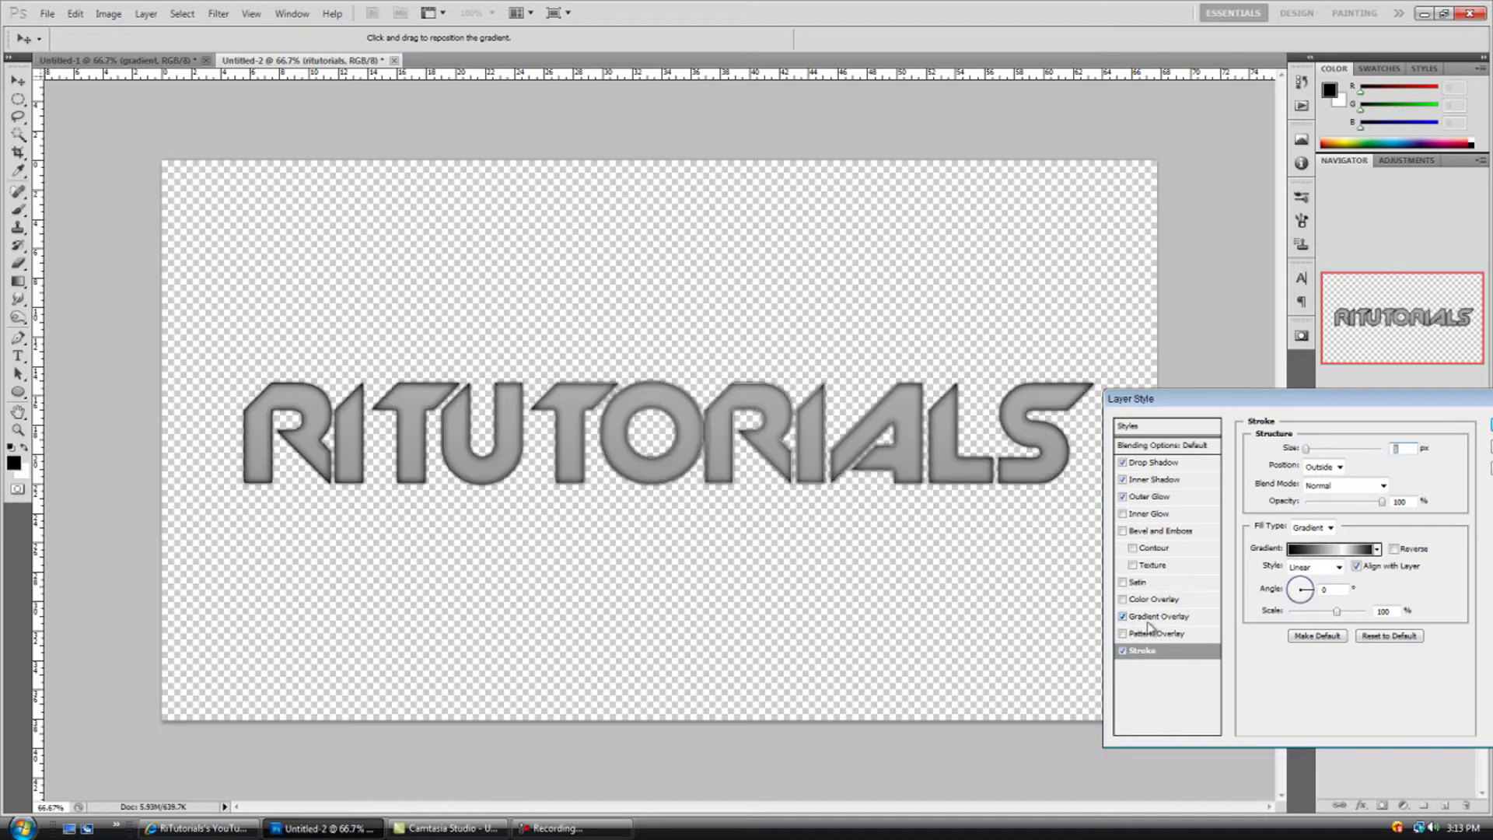
left_click(1157, 617)
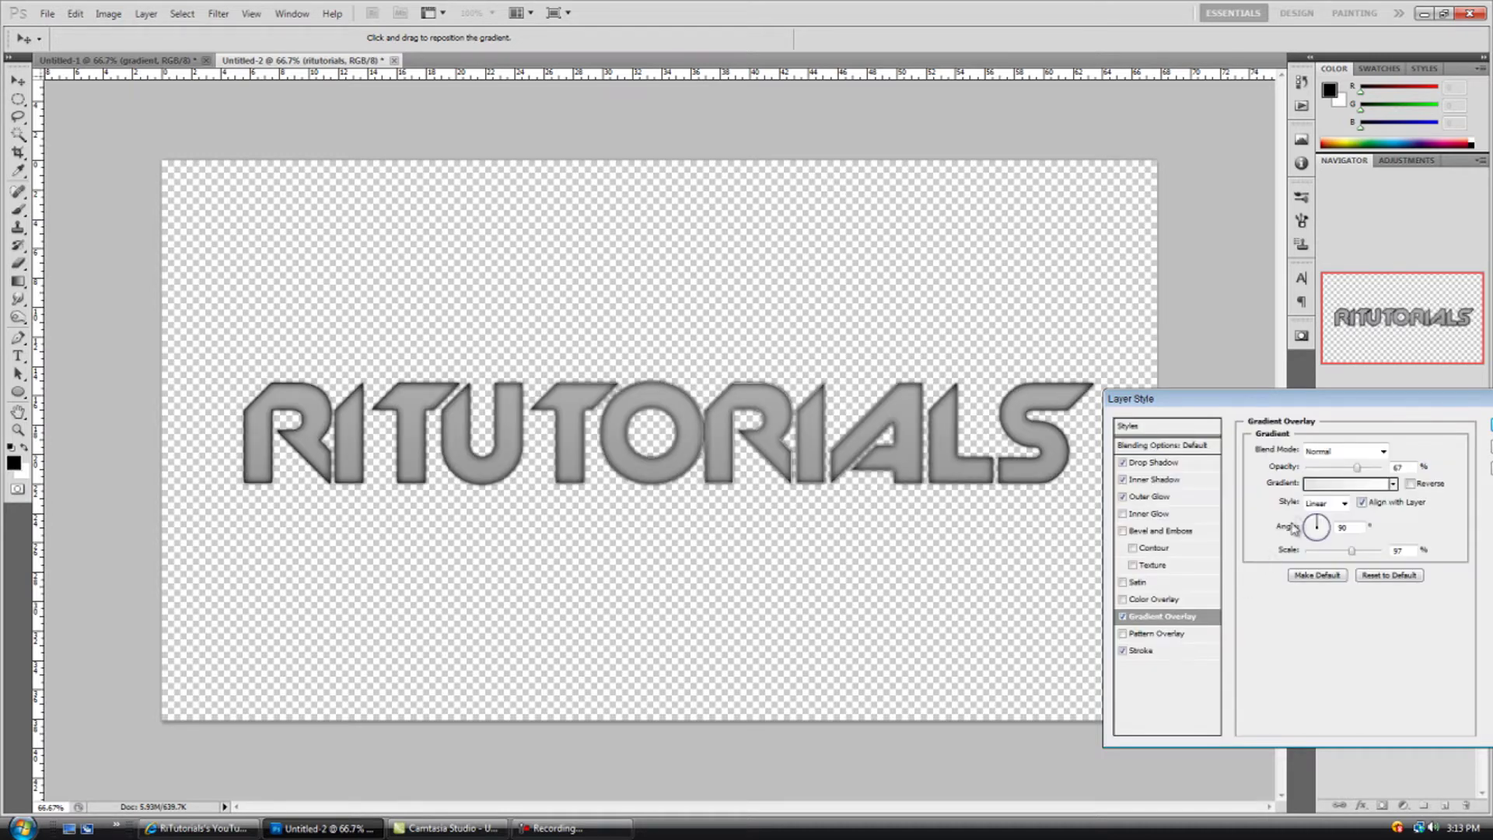
left_click(1339, 485)
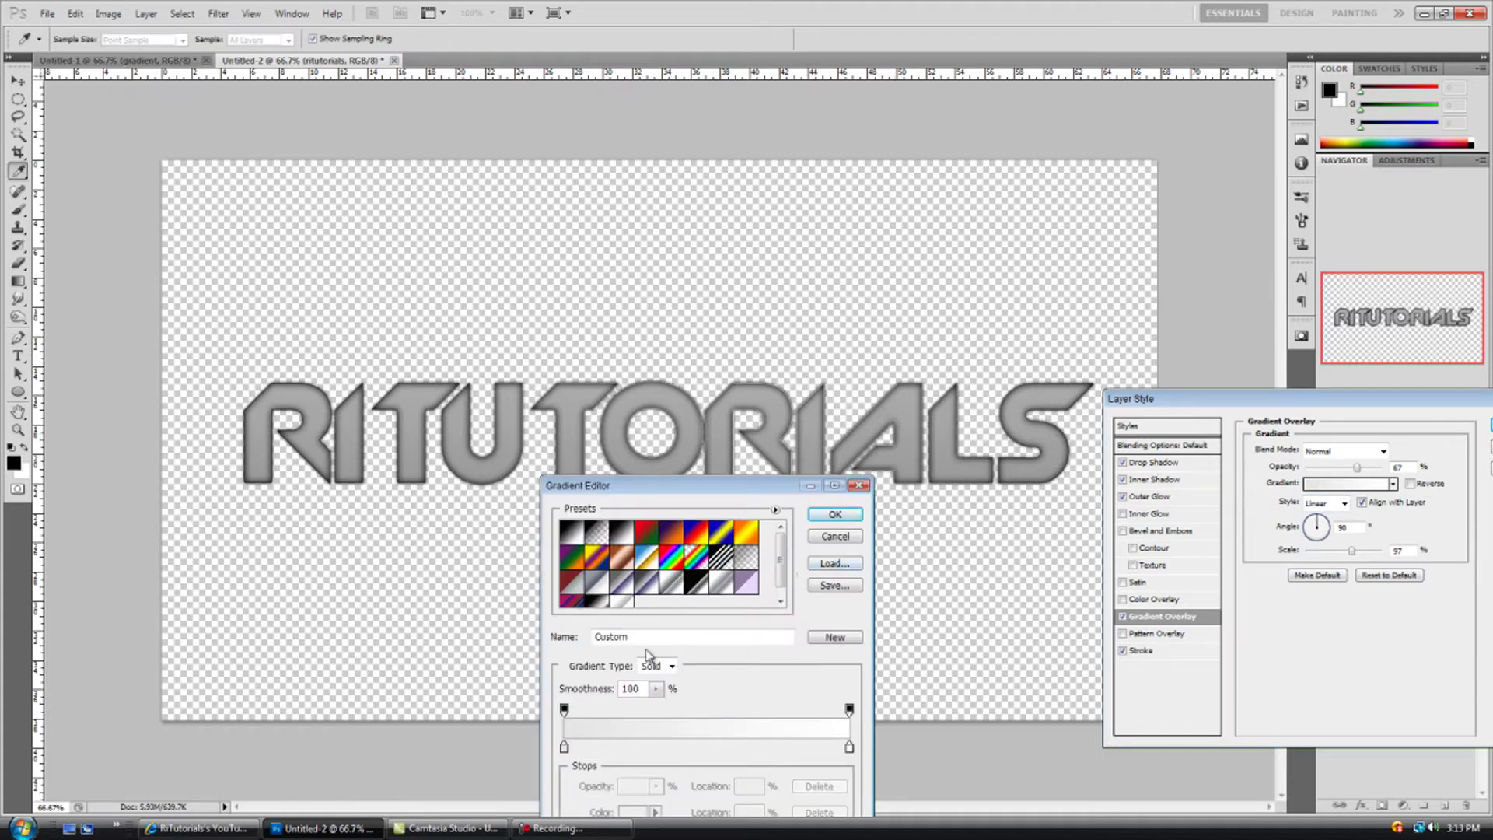
left_click(583, 534)
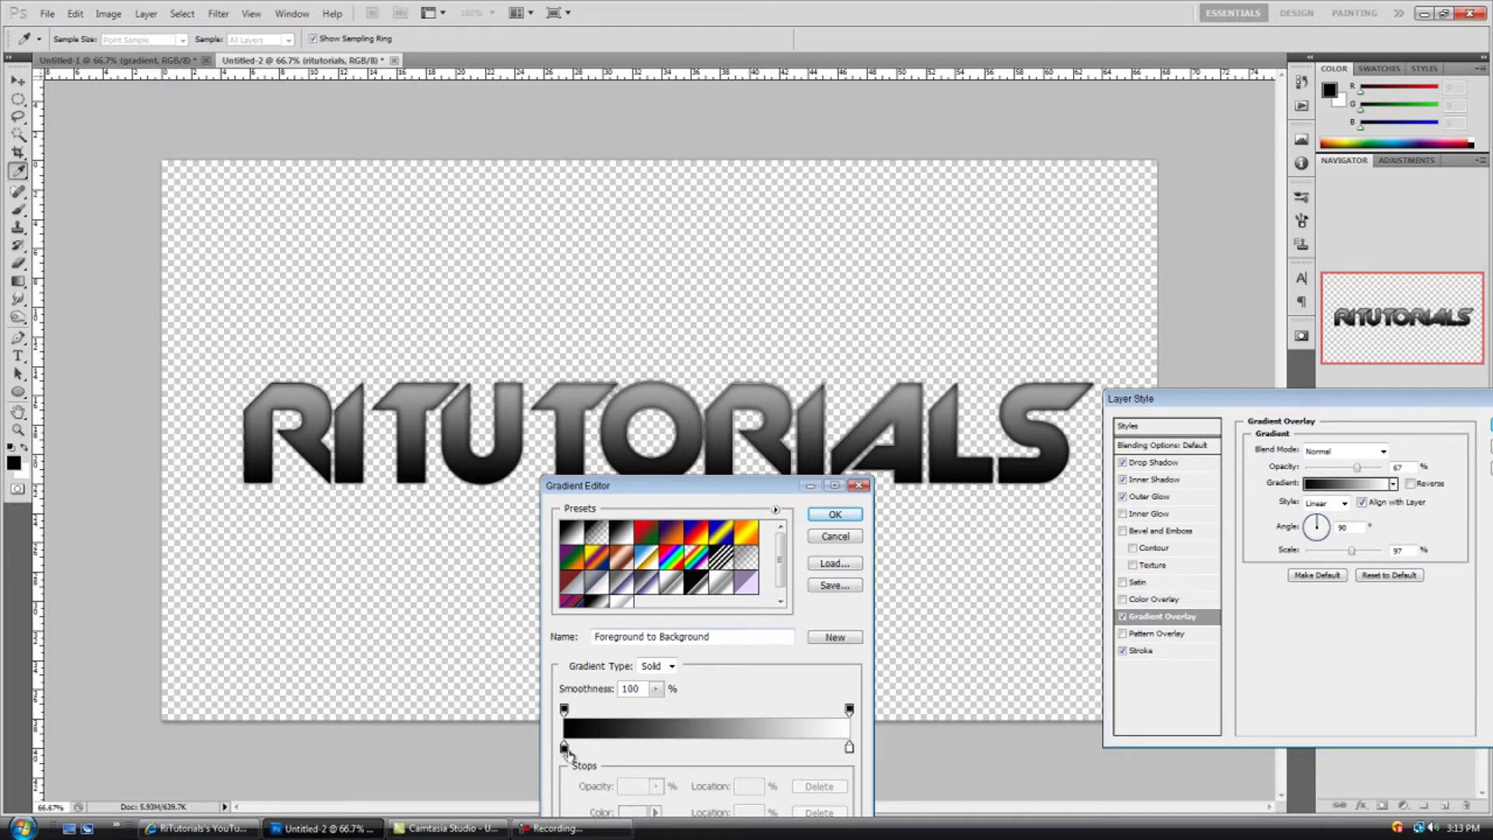
Make the left stop light grey and push the stops together into a hard middle edge.
left_click_drag(565, 748, 695, 749)
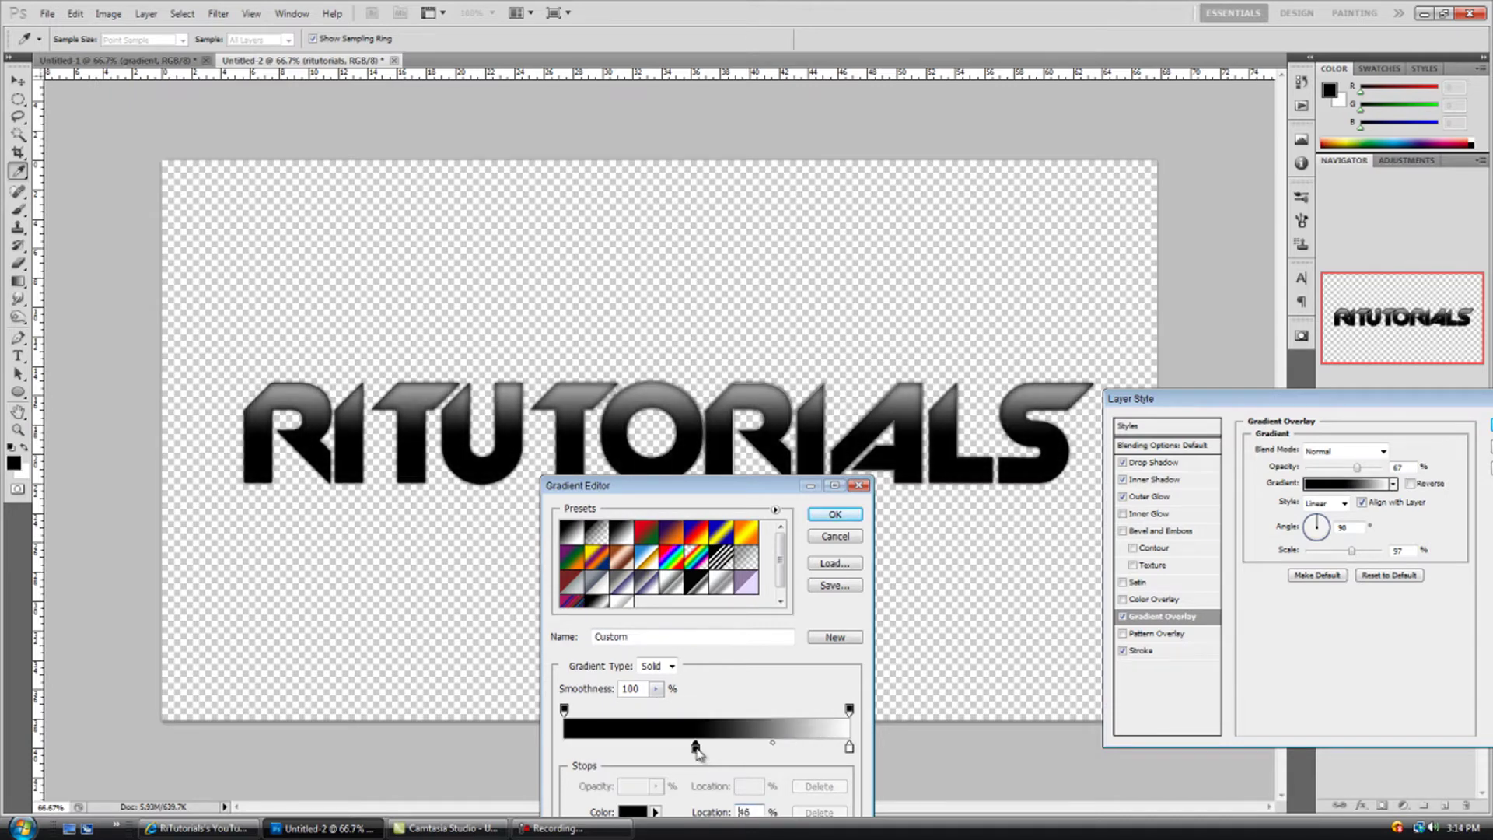
double_click(695, 748)
left_click_drag(1065, 608, 1008, 601)
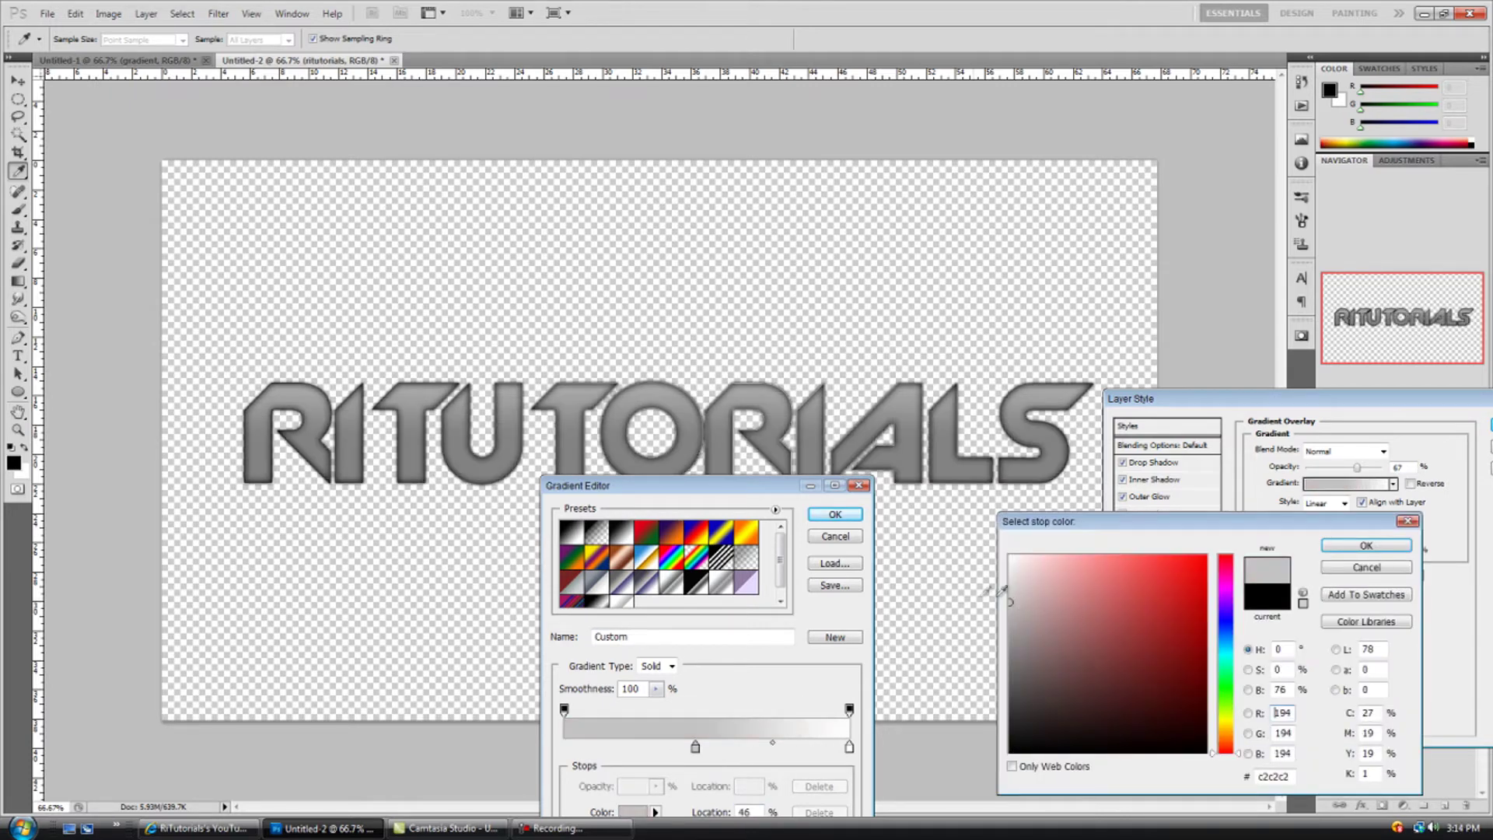
left_click(1366, 546)
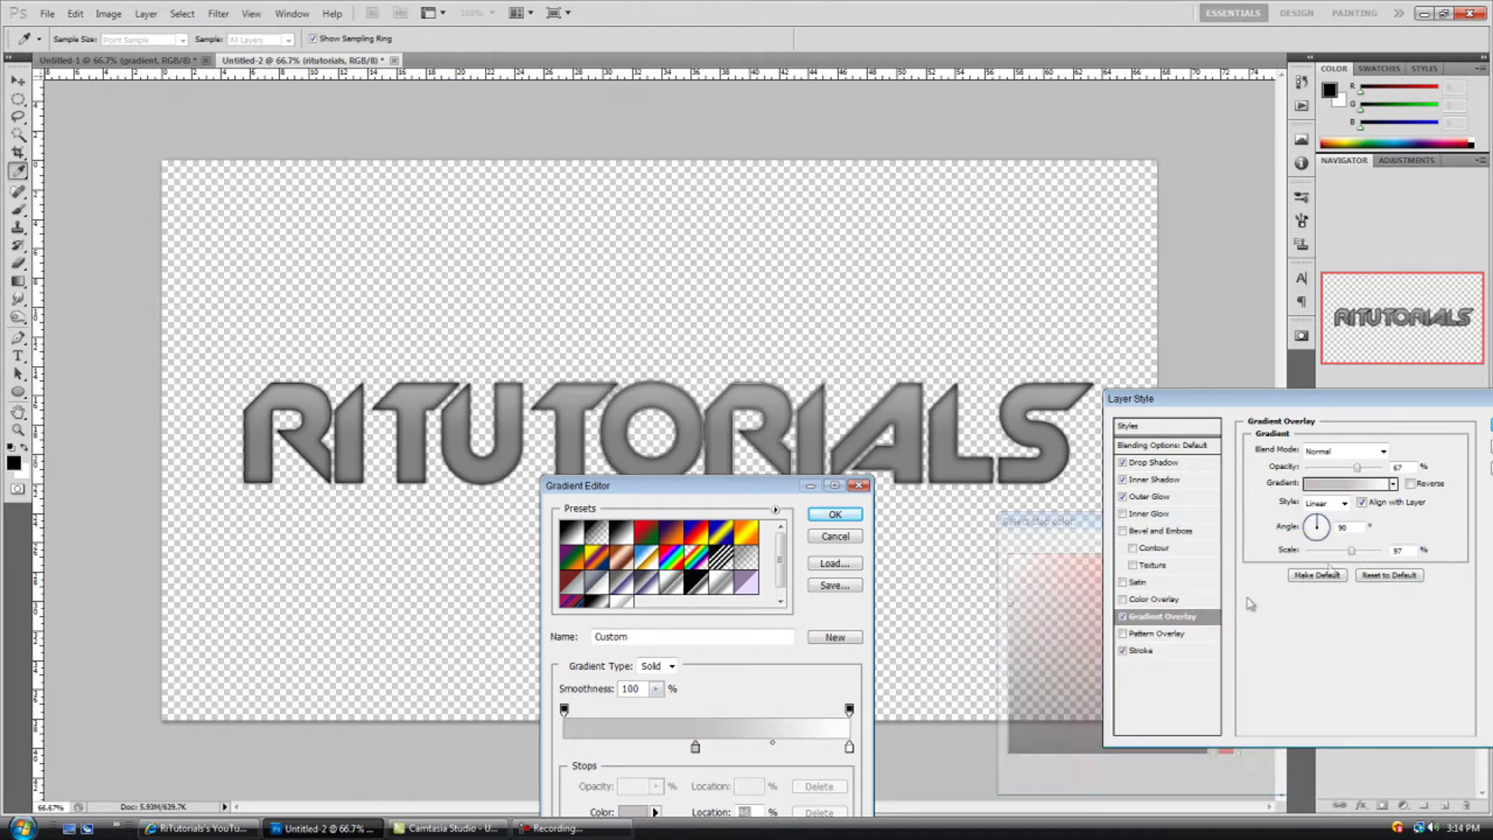
left_click(849, 748)
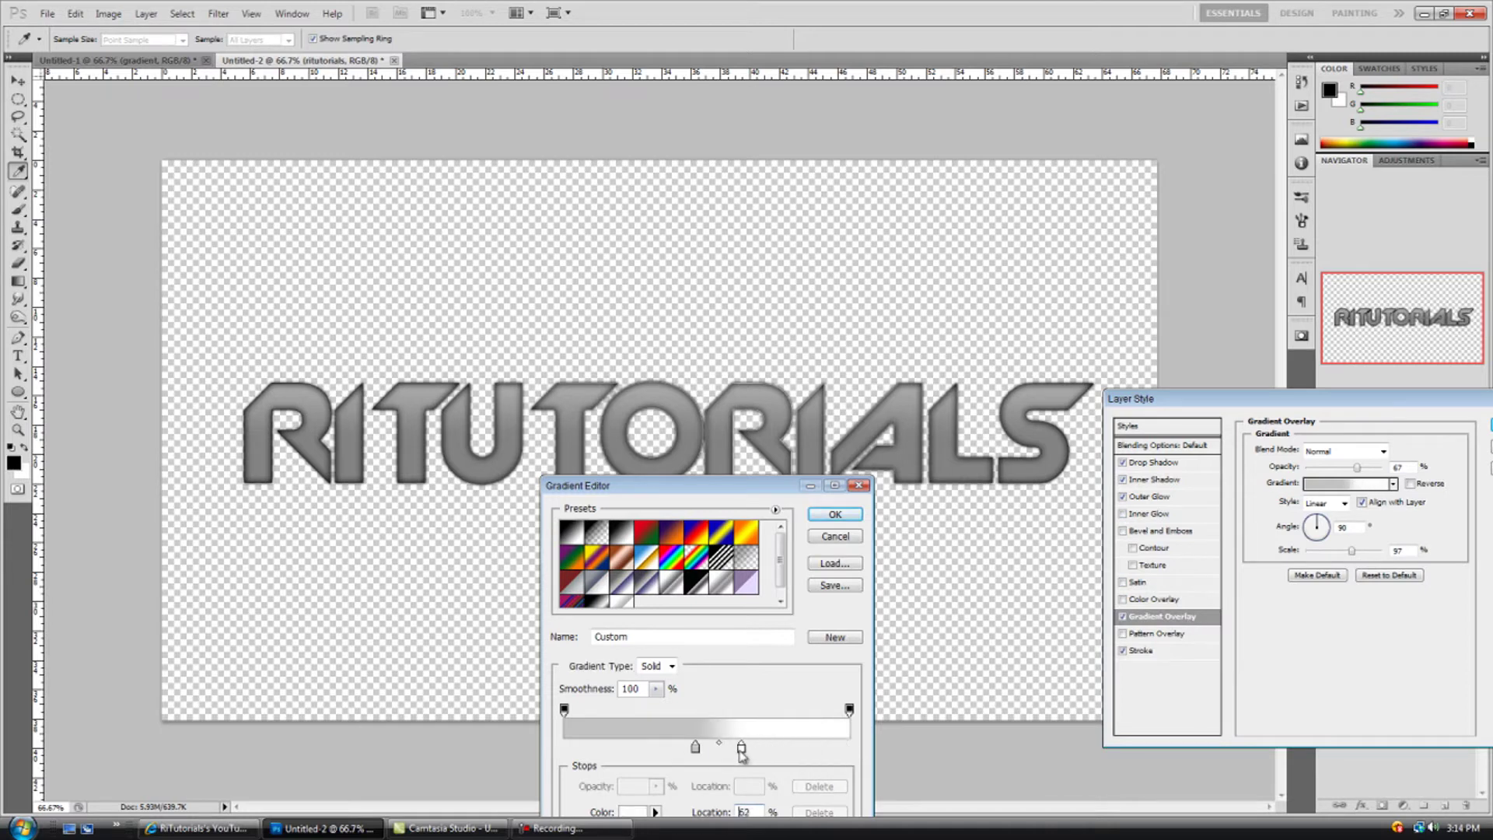
left_click_drag(741, 753, 717, 755)
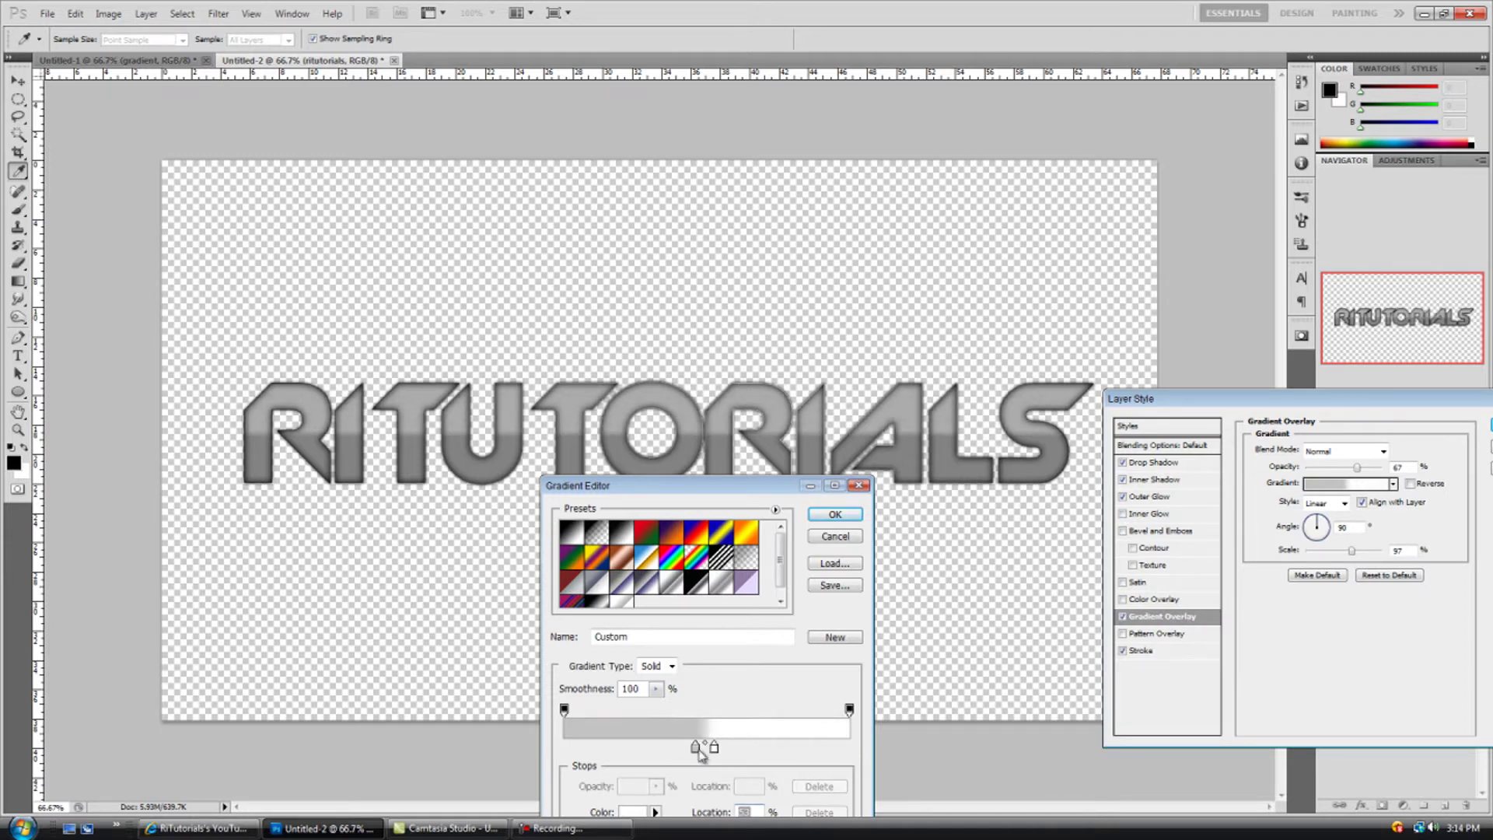
left_click_drag(696, 753, 709, 753)
left_click(563, 751)
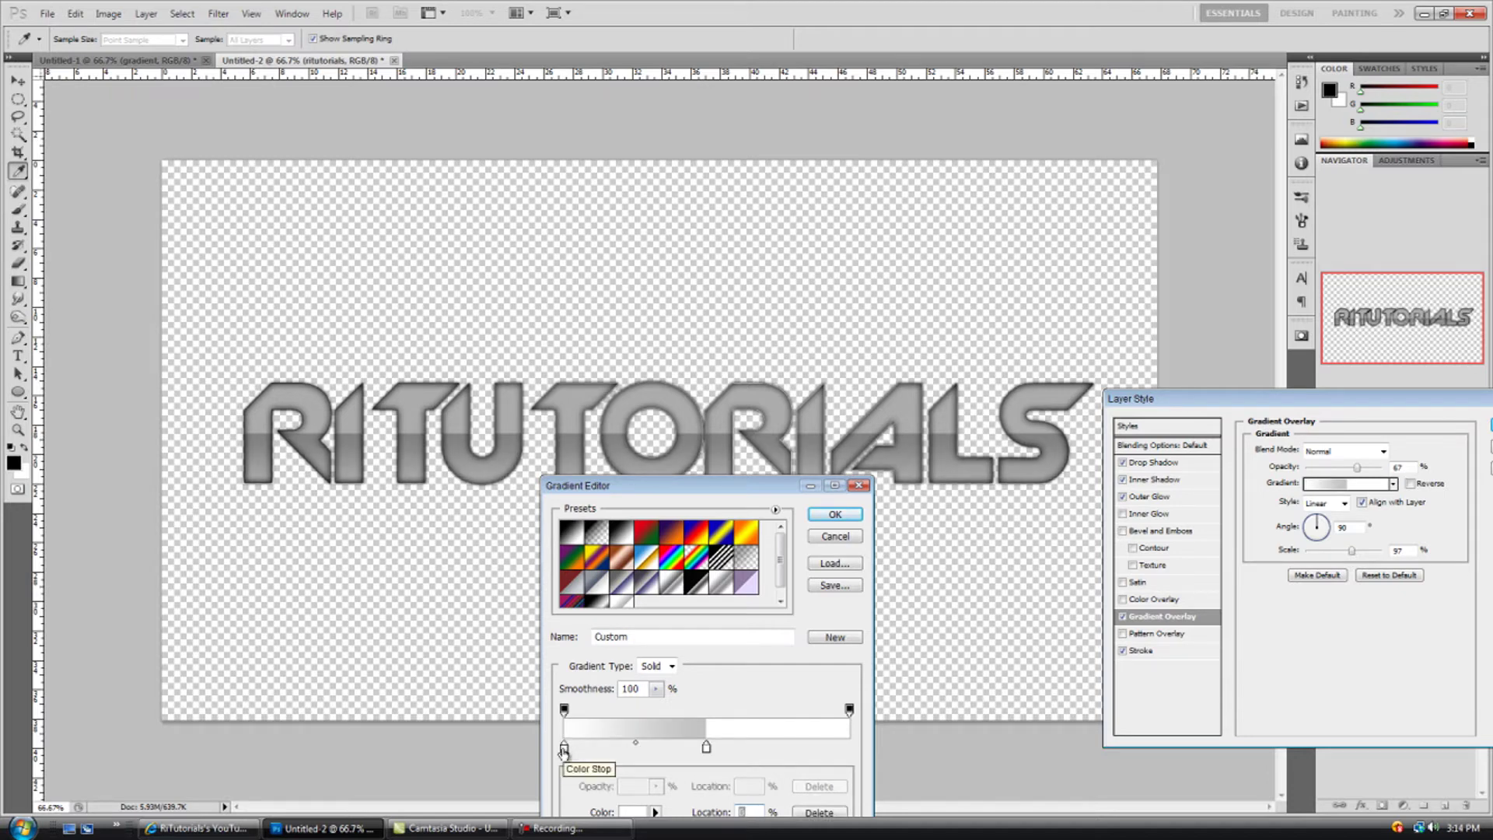
Set the gradient's left-end stop to black and right-end stop to dark grey #515151, then apply it.
double_click(563, 750)
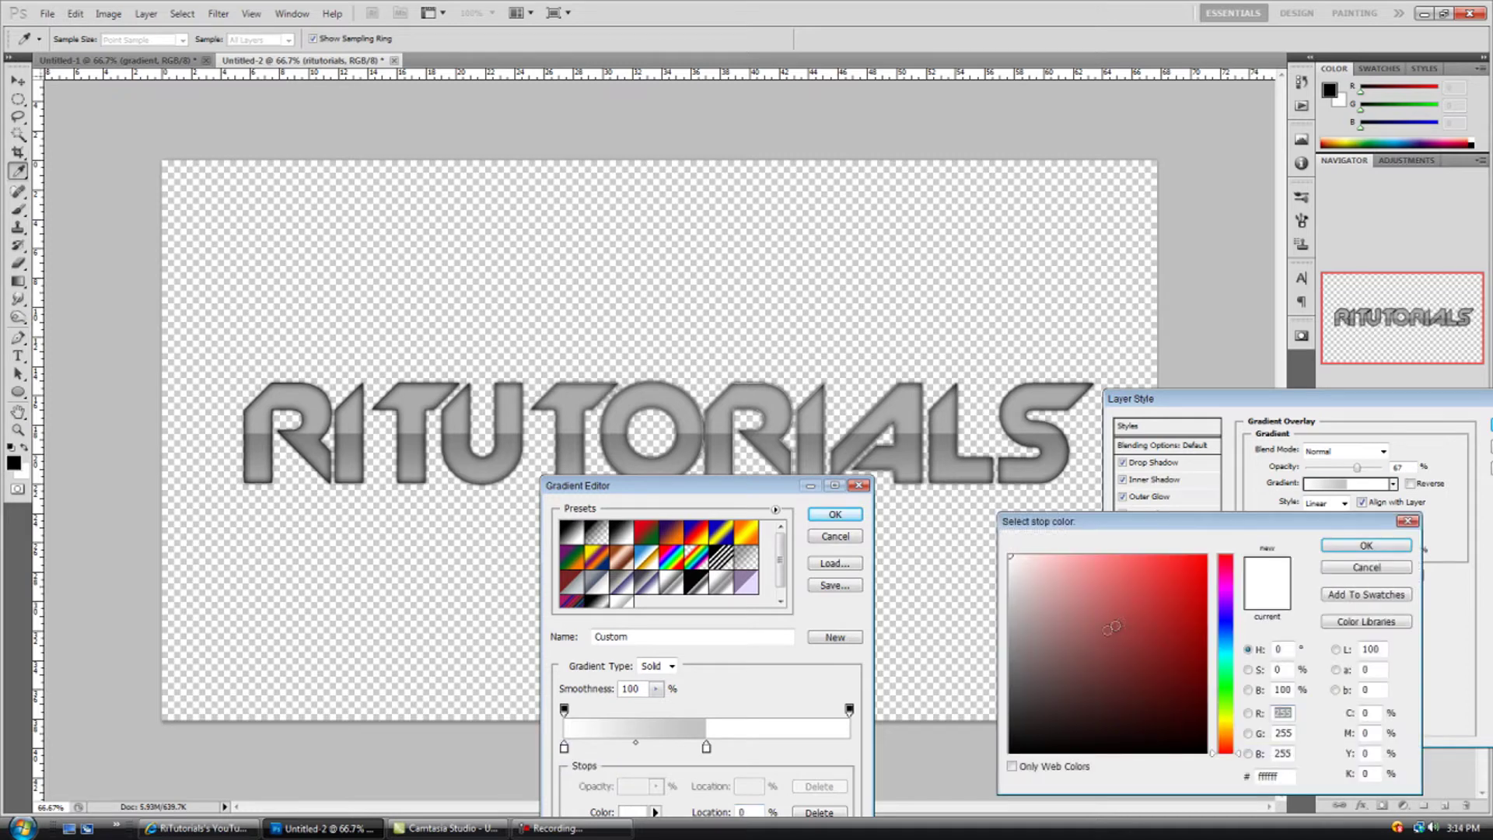
left_click_drag(1077, 604, 1009, 753)
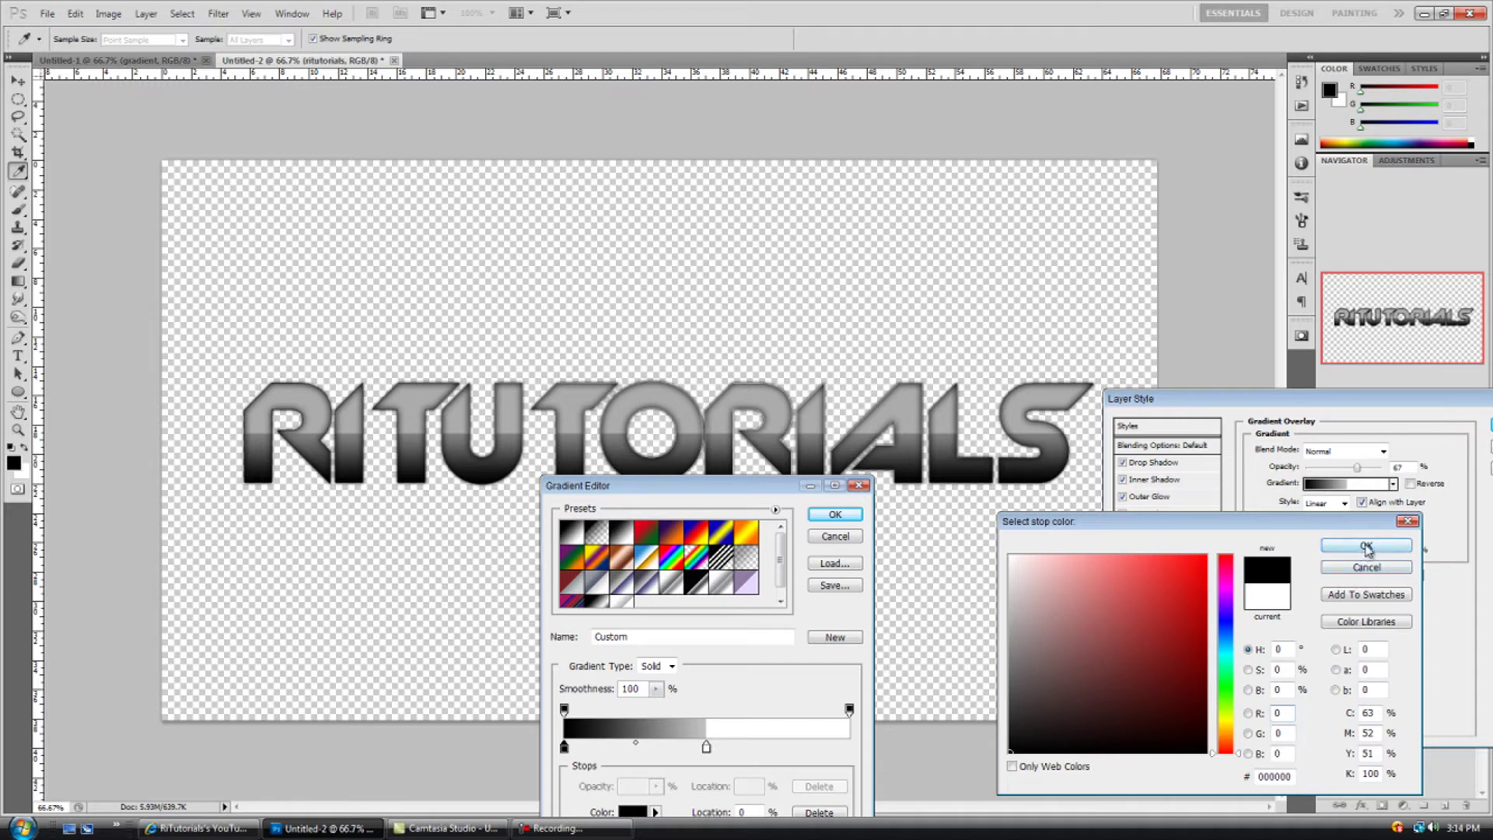
left_click(1366, 545)
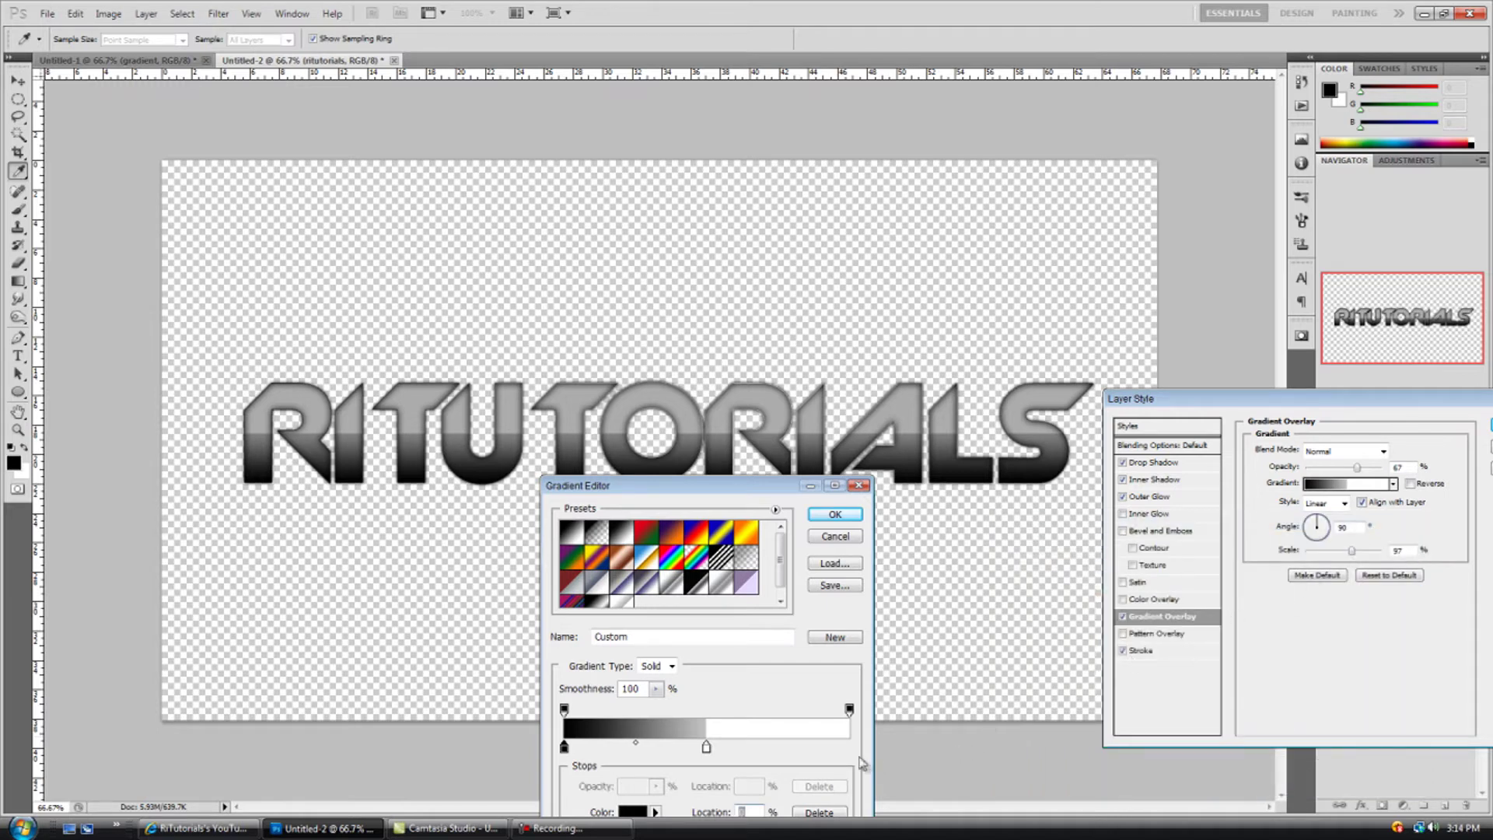
left_click(849, 748)
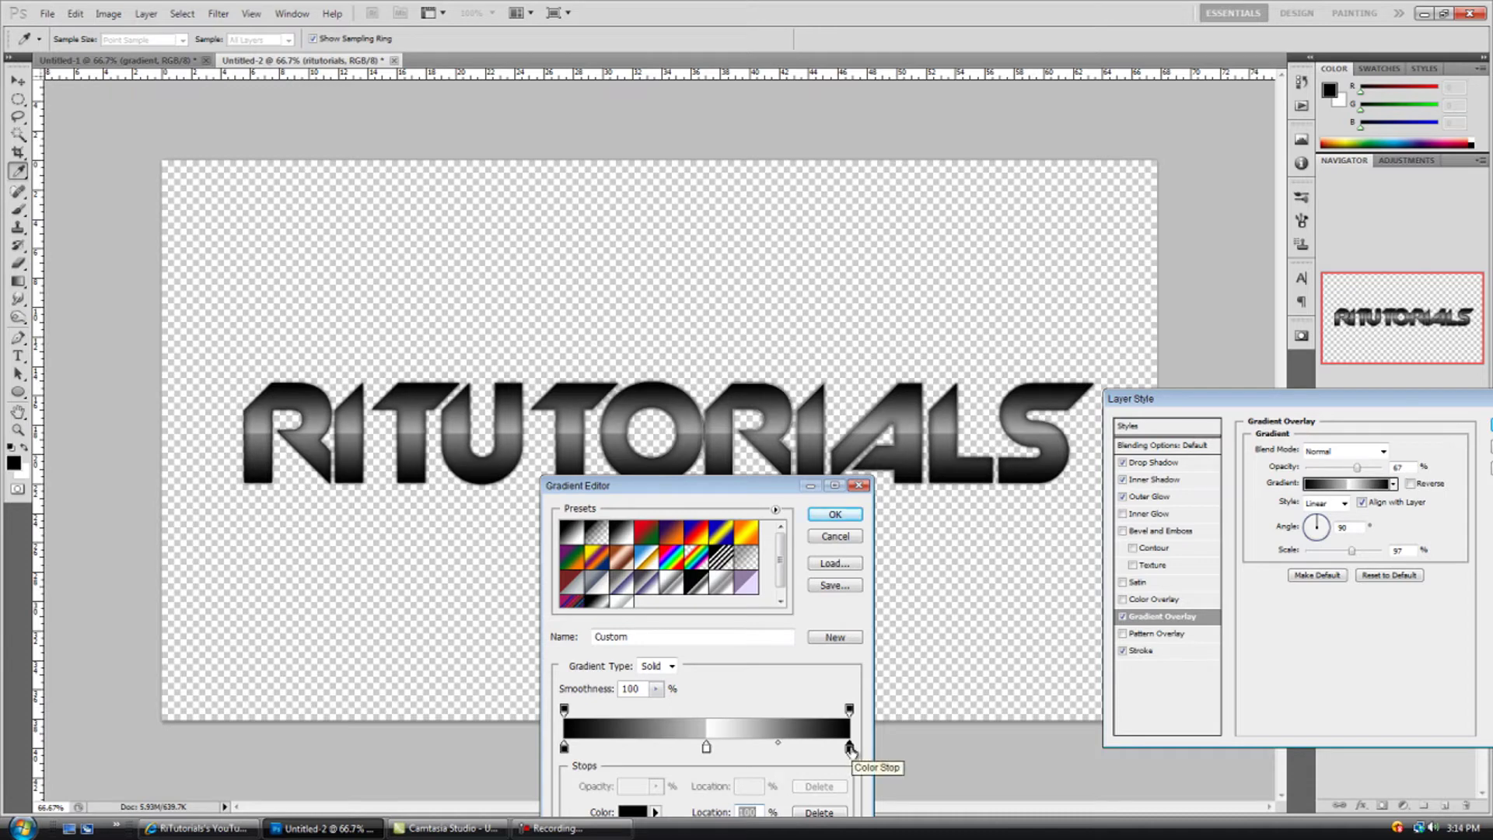
double_click(850, 748)
left_click_drag(1119, 590, 953, 596)
mouse_move(1072, 597)
left_mouse_down()
mouse_move(1070, 634)
mouse_move(973, 696)
mouse_move(1042, 639)
mouse_move(933, 665)
mouse_move(925, 688)
mouse_move(967, 684)
left_mouse_up()
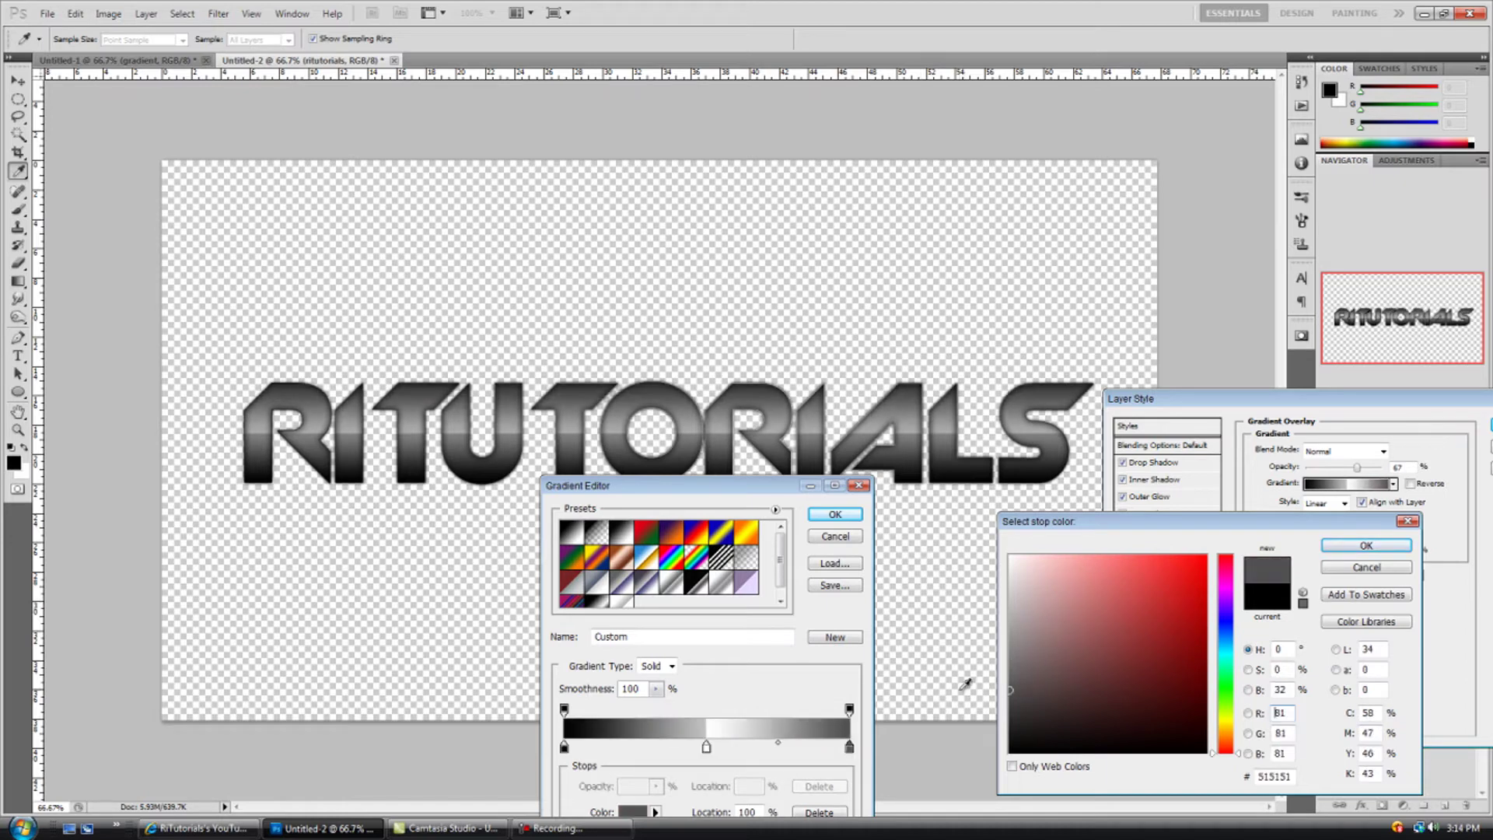
left_click(1381, 547)
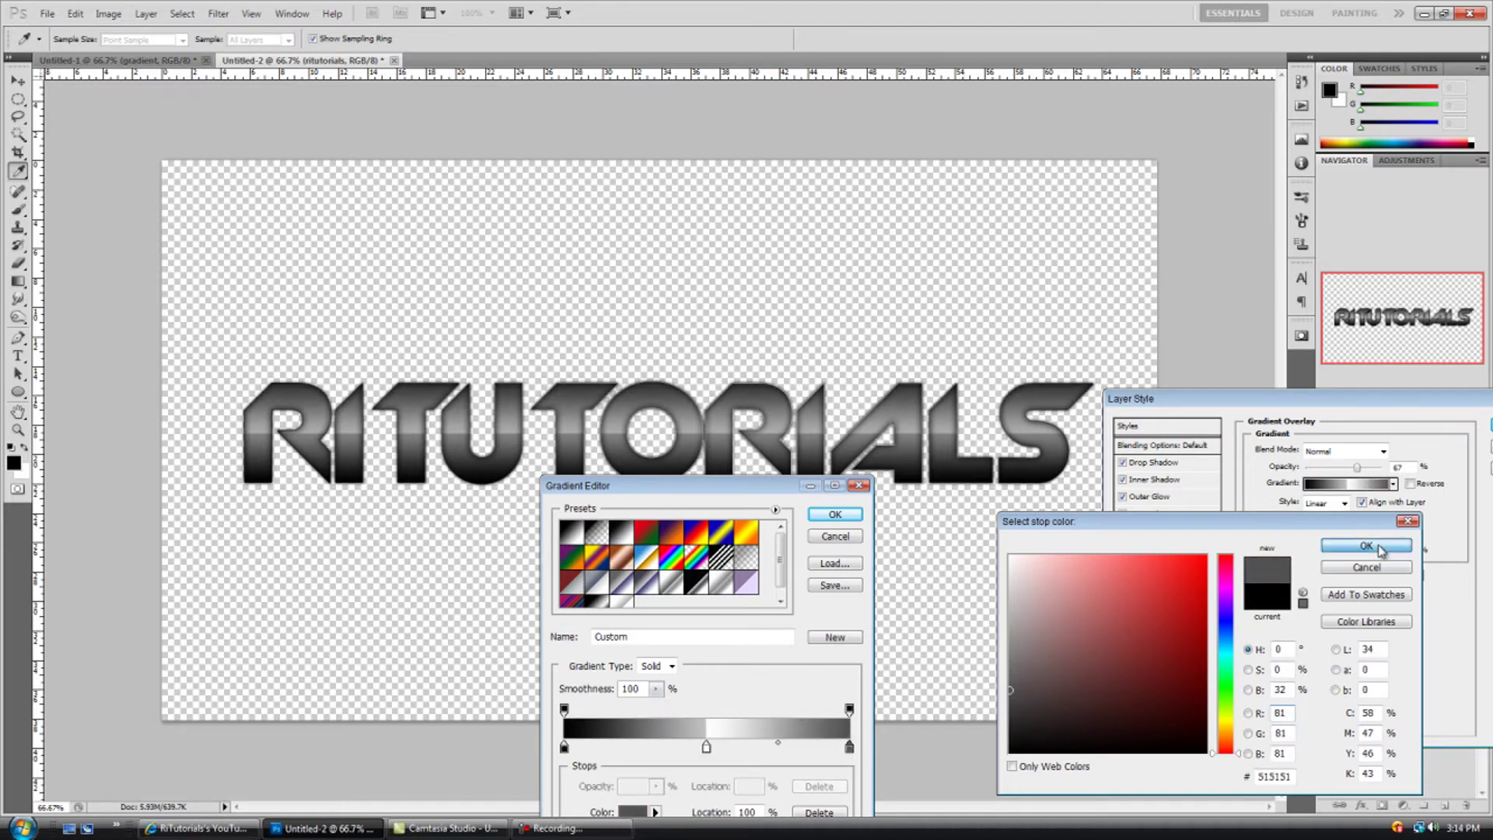
left_click(846, 516)
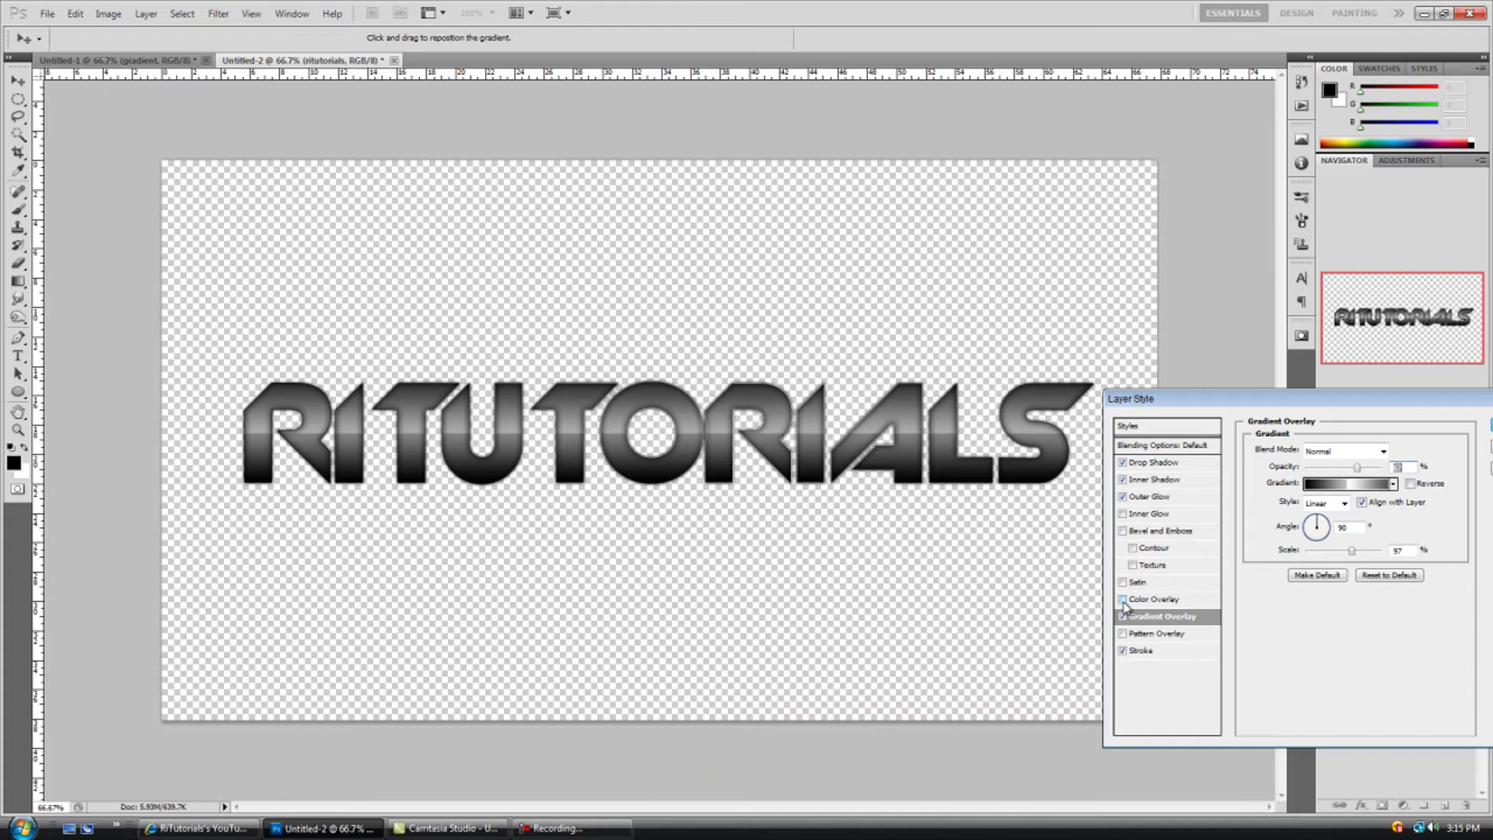
Enable Color Overlay in cyan #00eaff at 47% opacity, Normal blend.
left_click(1123, 600)
left_click(1170, 599)
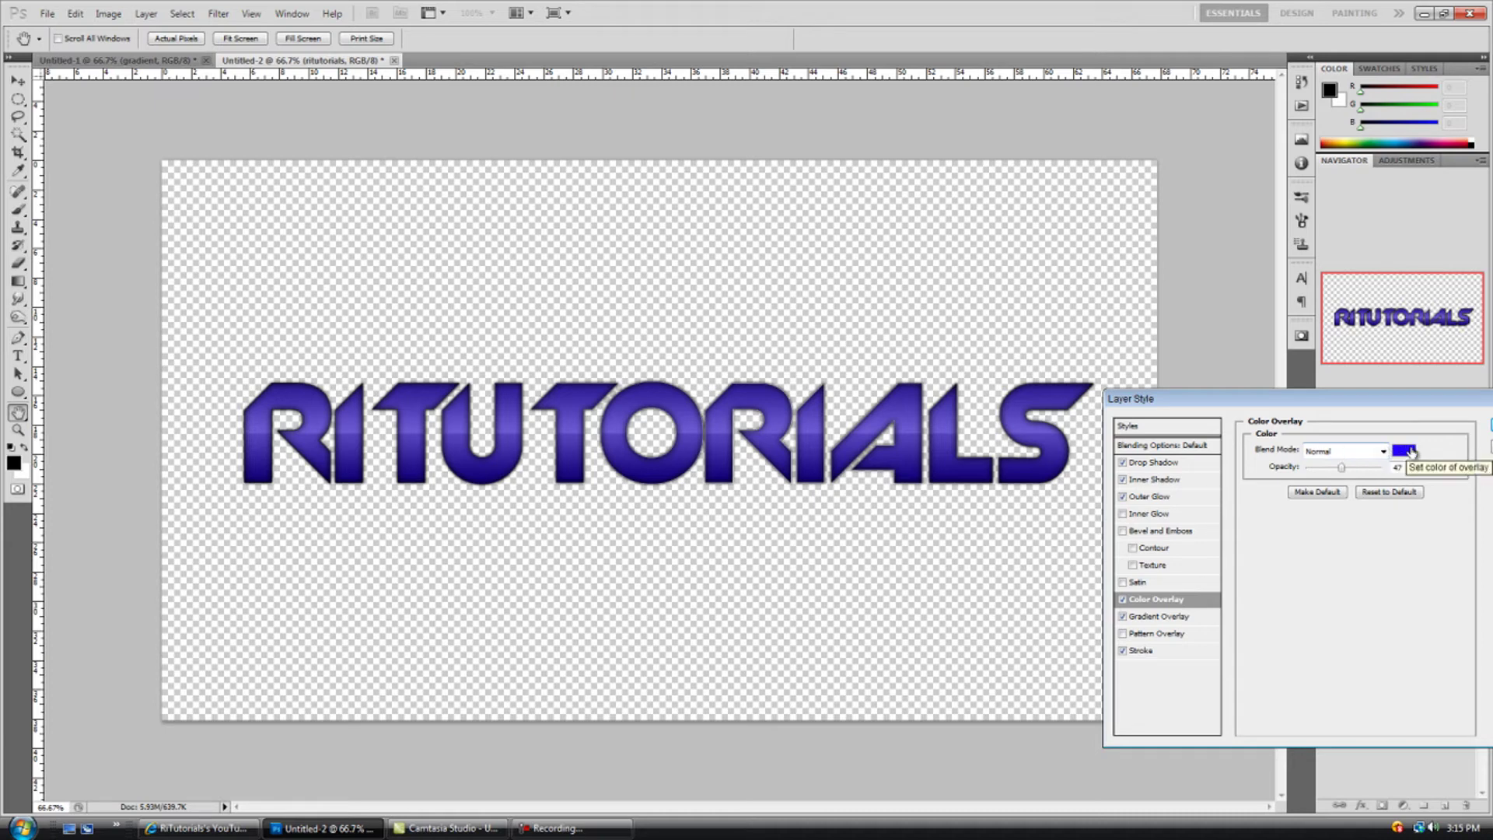
left_click(1404, 455)
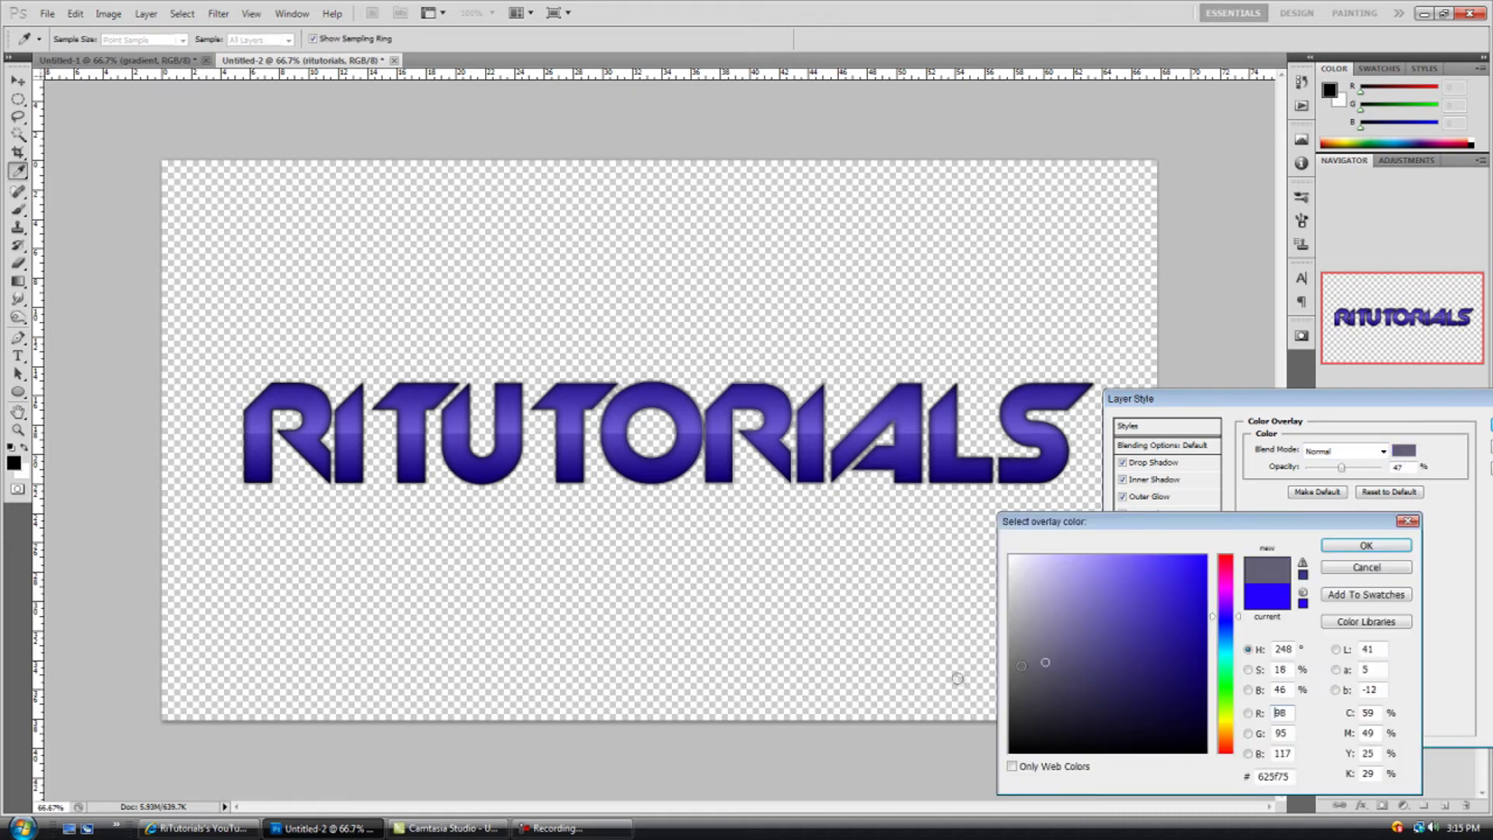
left_click(925, 675)
left_click_drag(1095, 657, 931, 792)
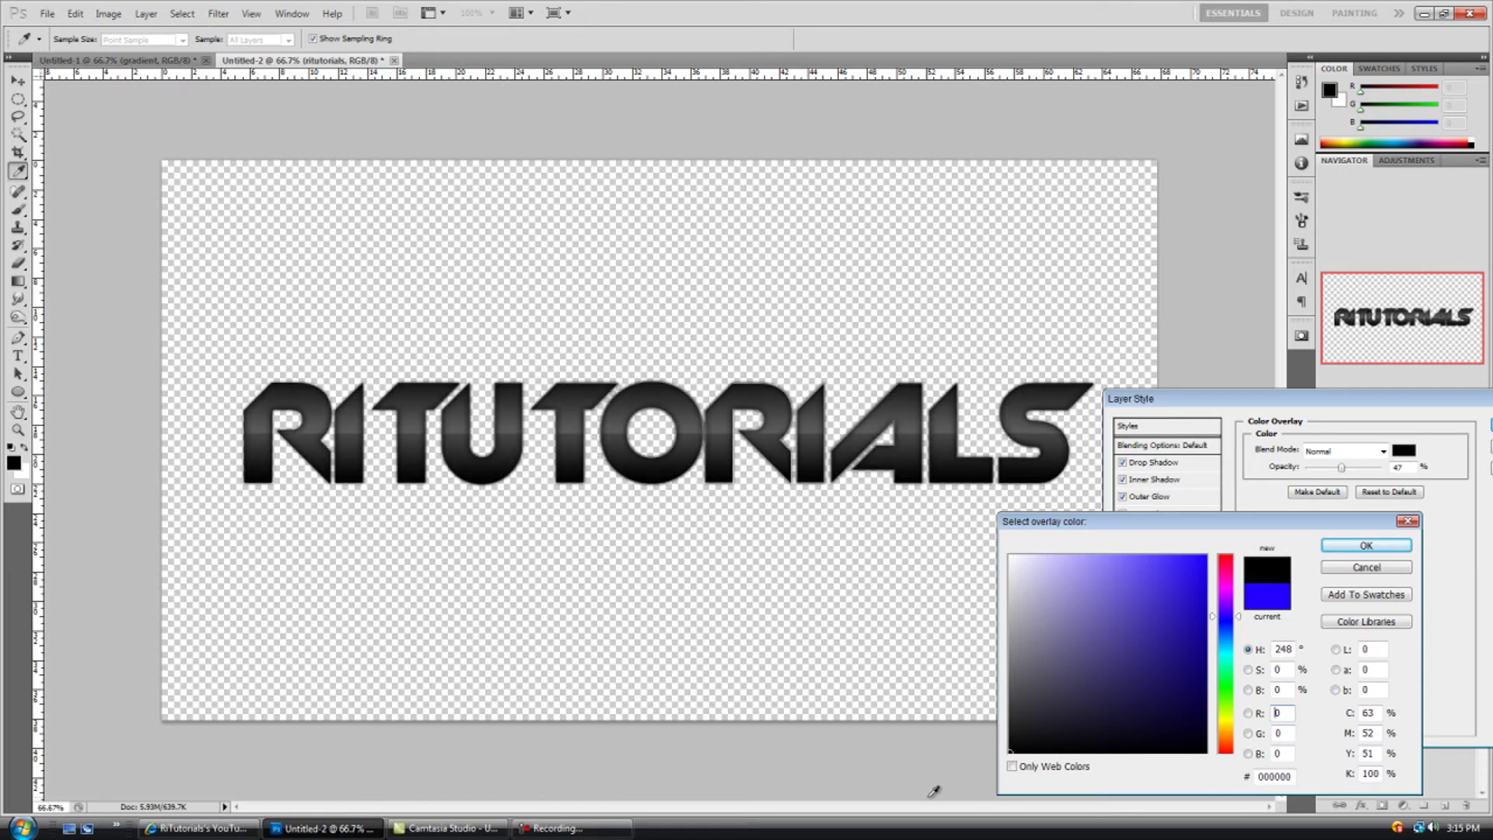
left_click(1190, 570)
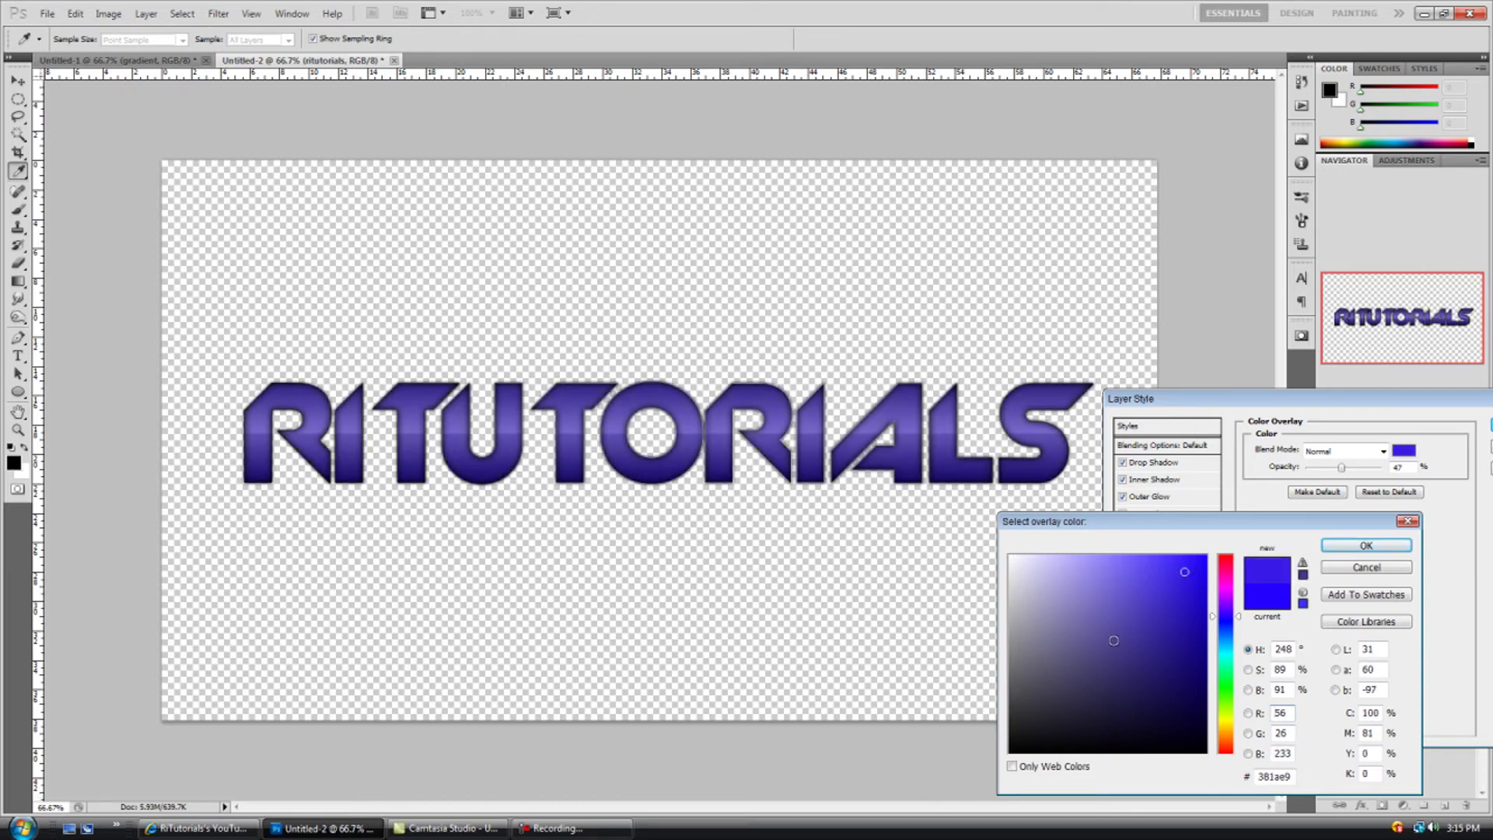
left_click(1192, 671)
mouse_move(1227, 639)
left_mouse_down()
mouse_move(1213, 748)
mouse_move(1229, 641)
mouse_move(1228, 657)
left_mouse_up()
left_click(1210, 575)
left_click_drag(1211, 575, 1207, 556)
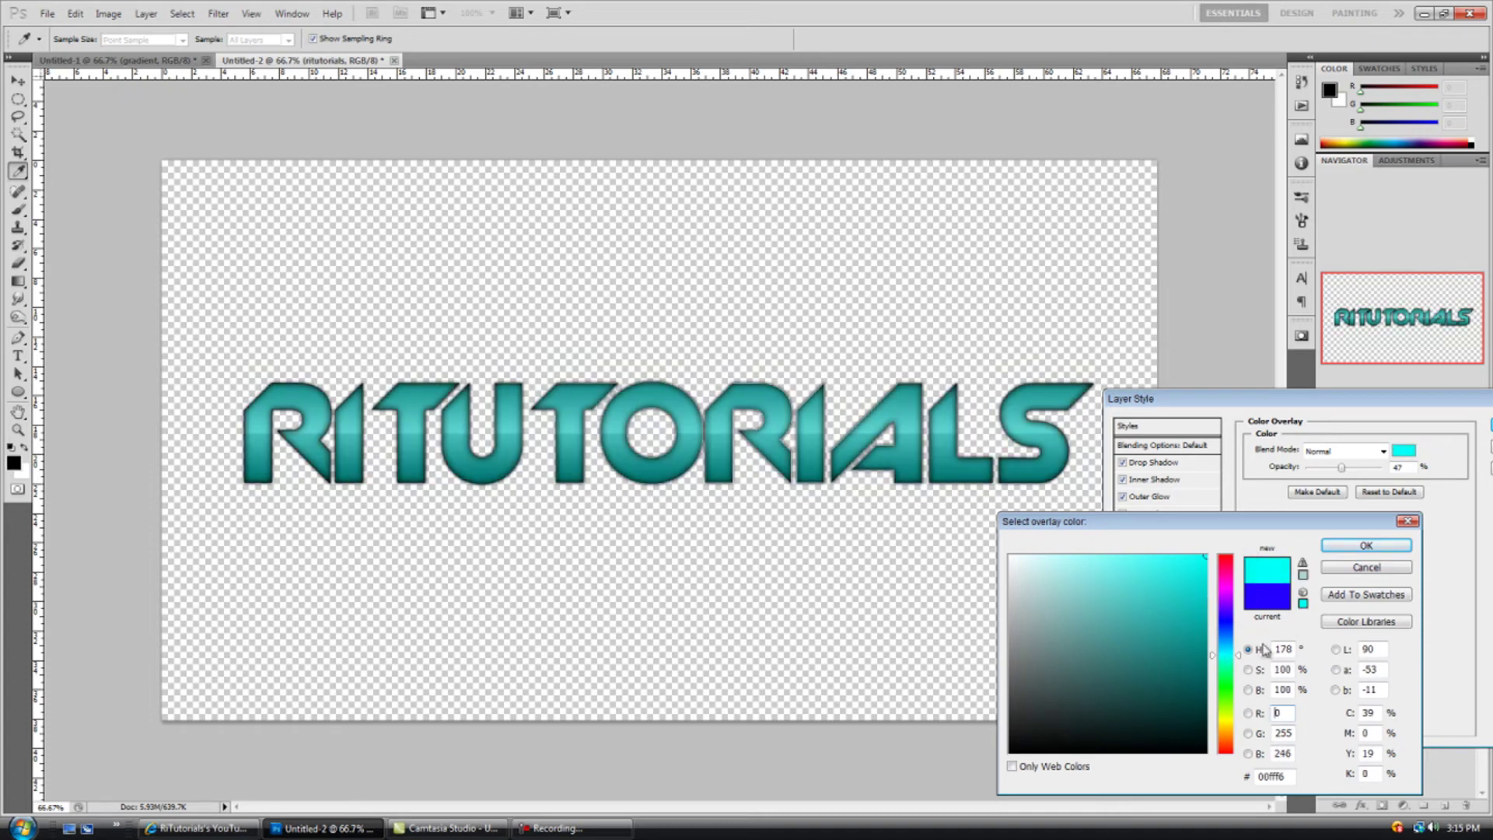
left_click_drag(1232, 658, 1233, 658)
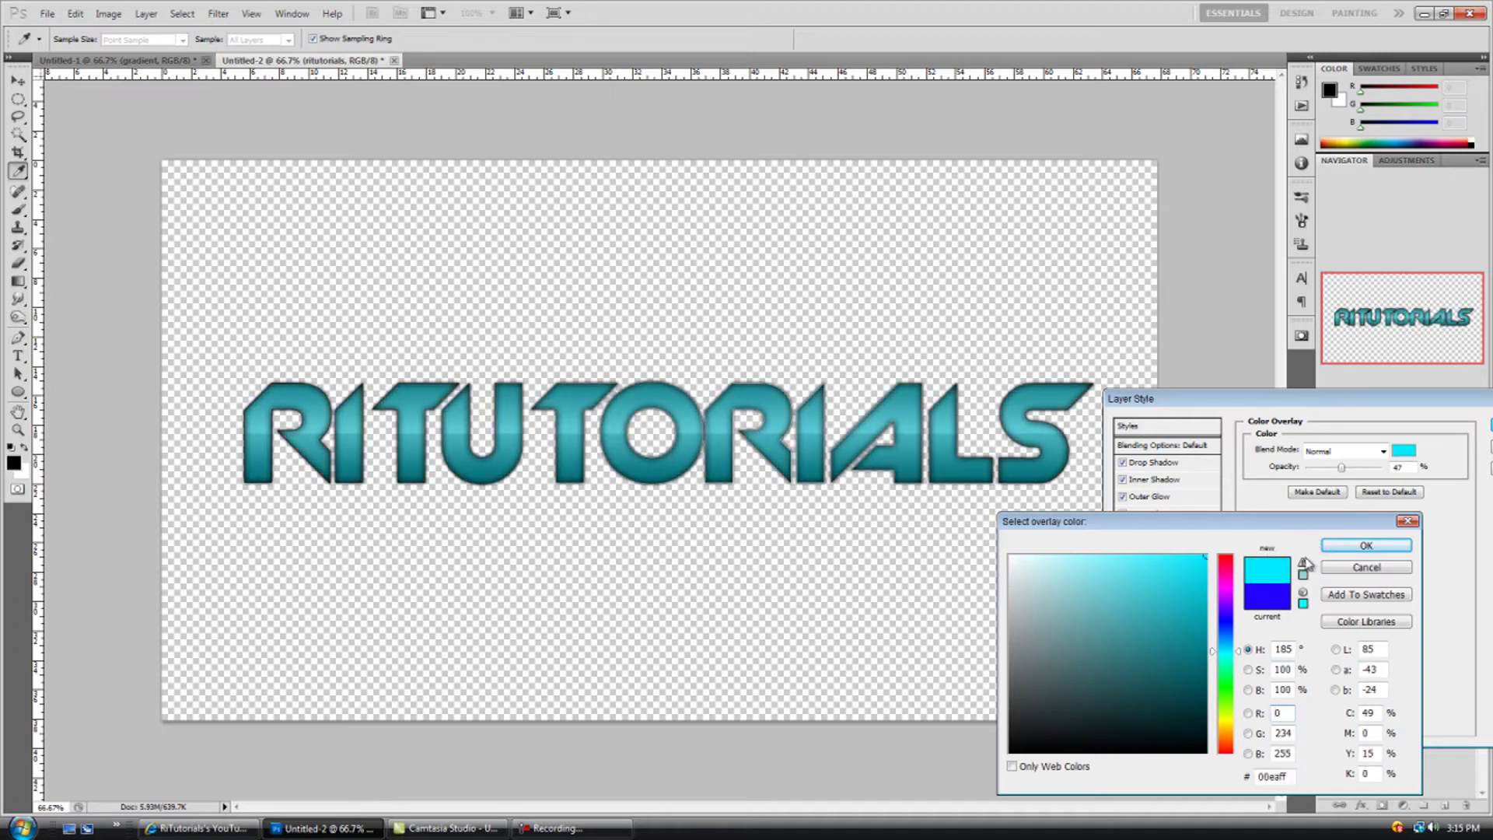
left_click(1366, 547)
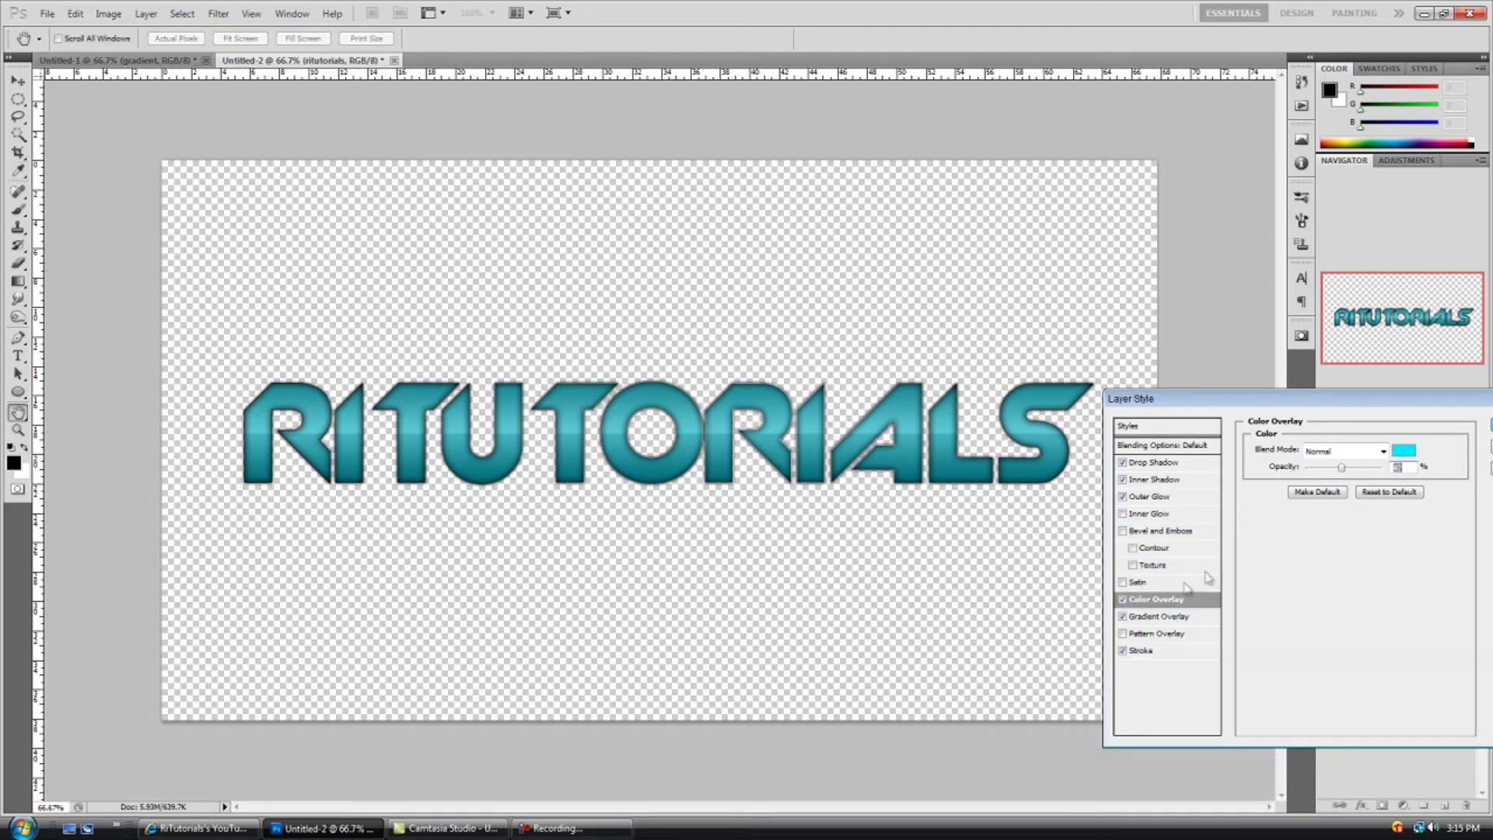
Widen the outside stroke to 2 px and switch its fill type to Gradient.
left_click(1143, 652)
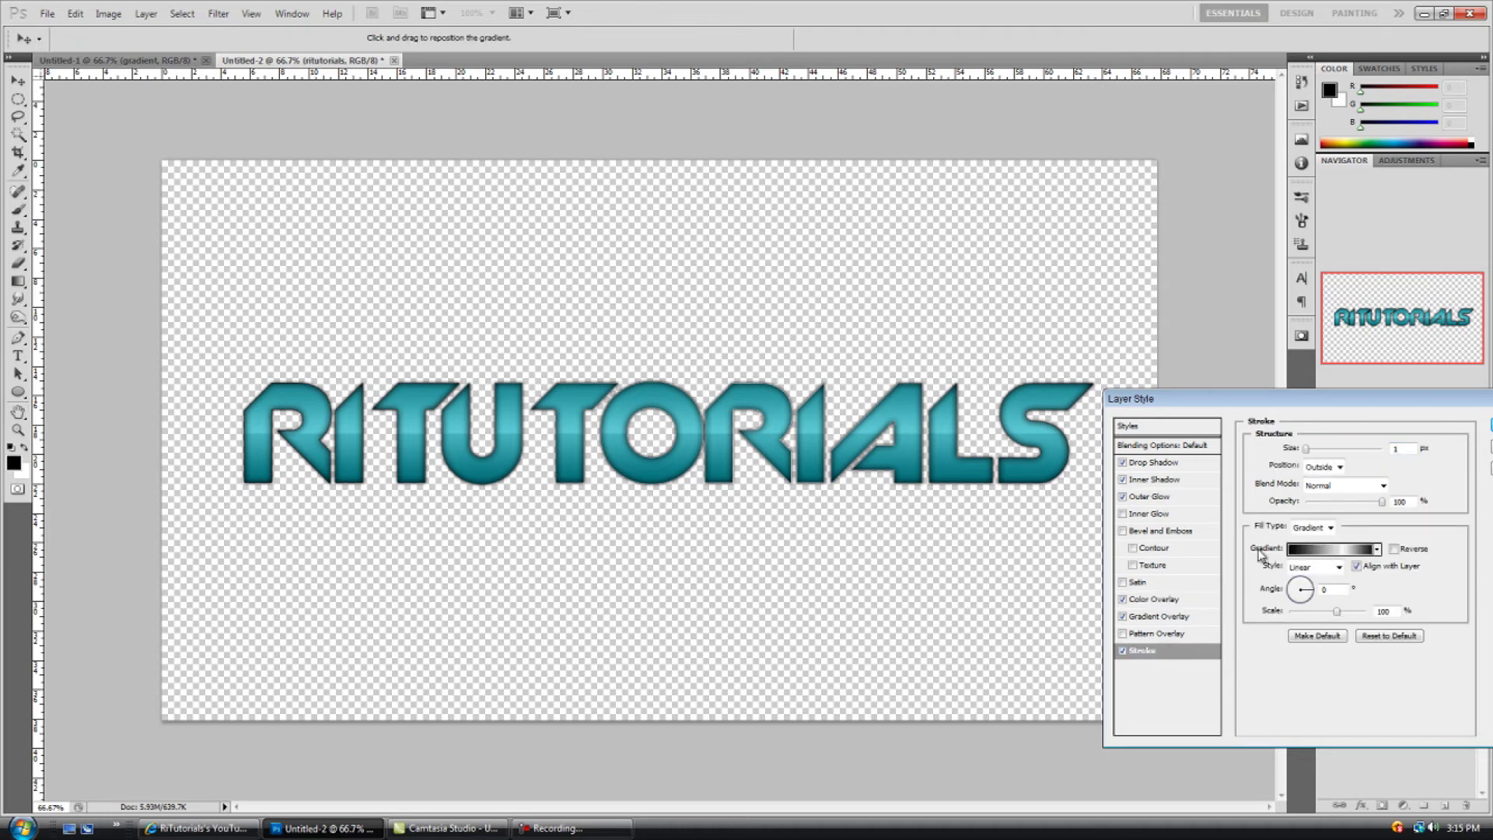
left_click_drag(1307, 453, 1308, 454)
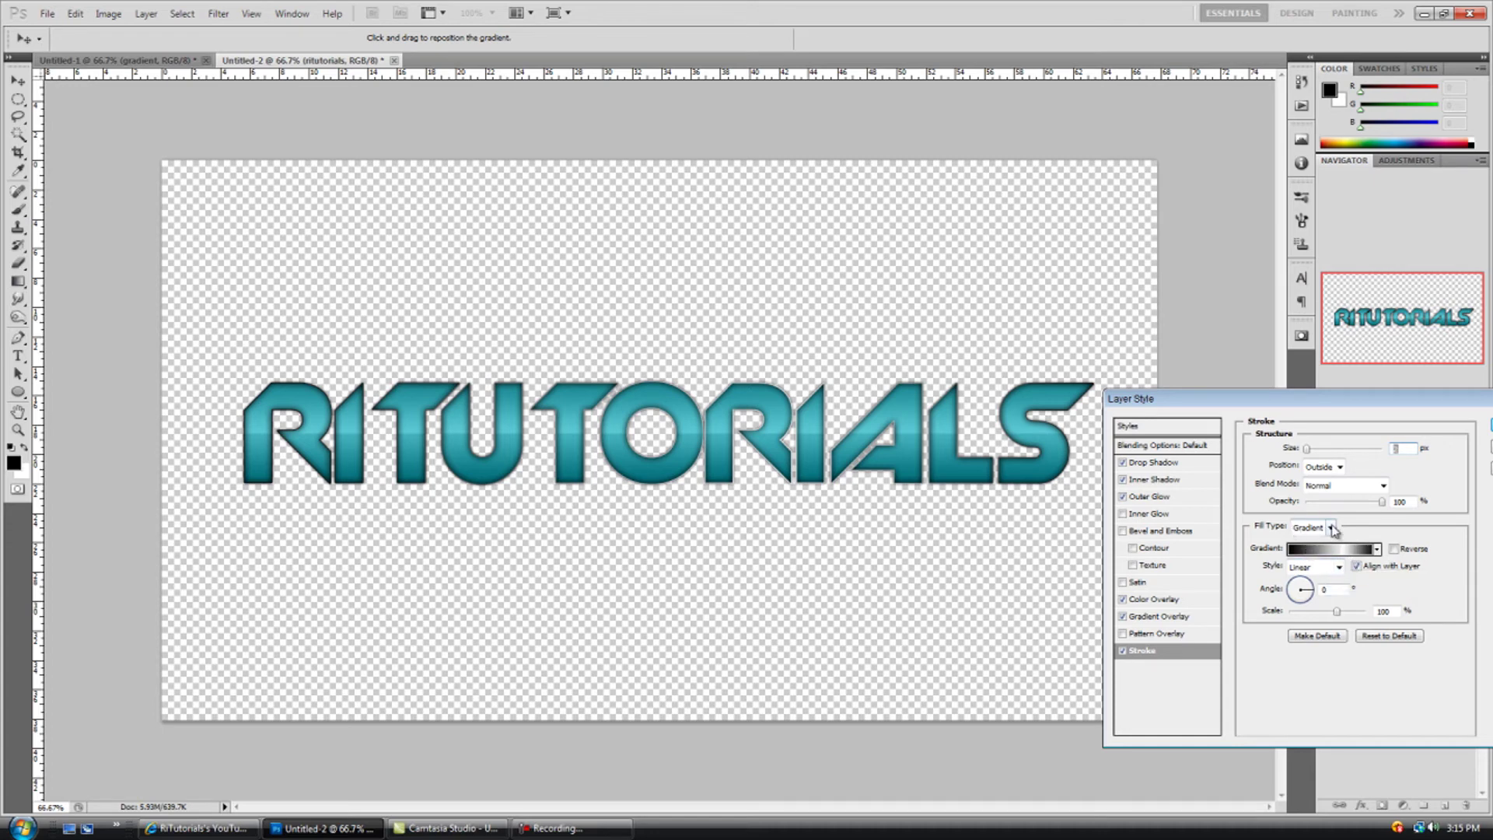
left_click(1331, 528)
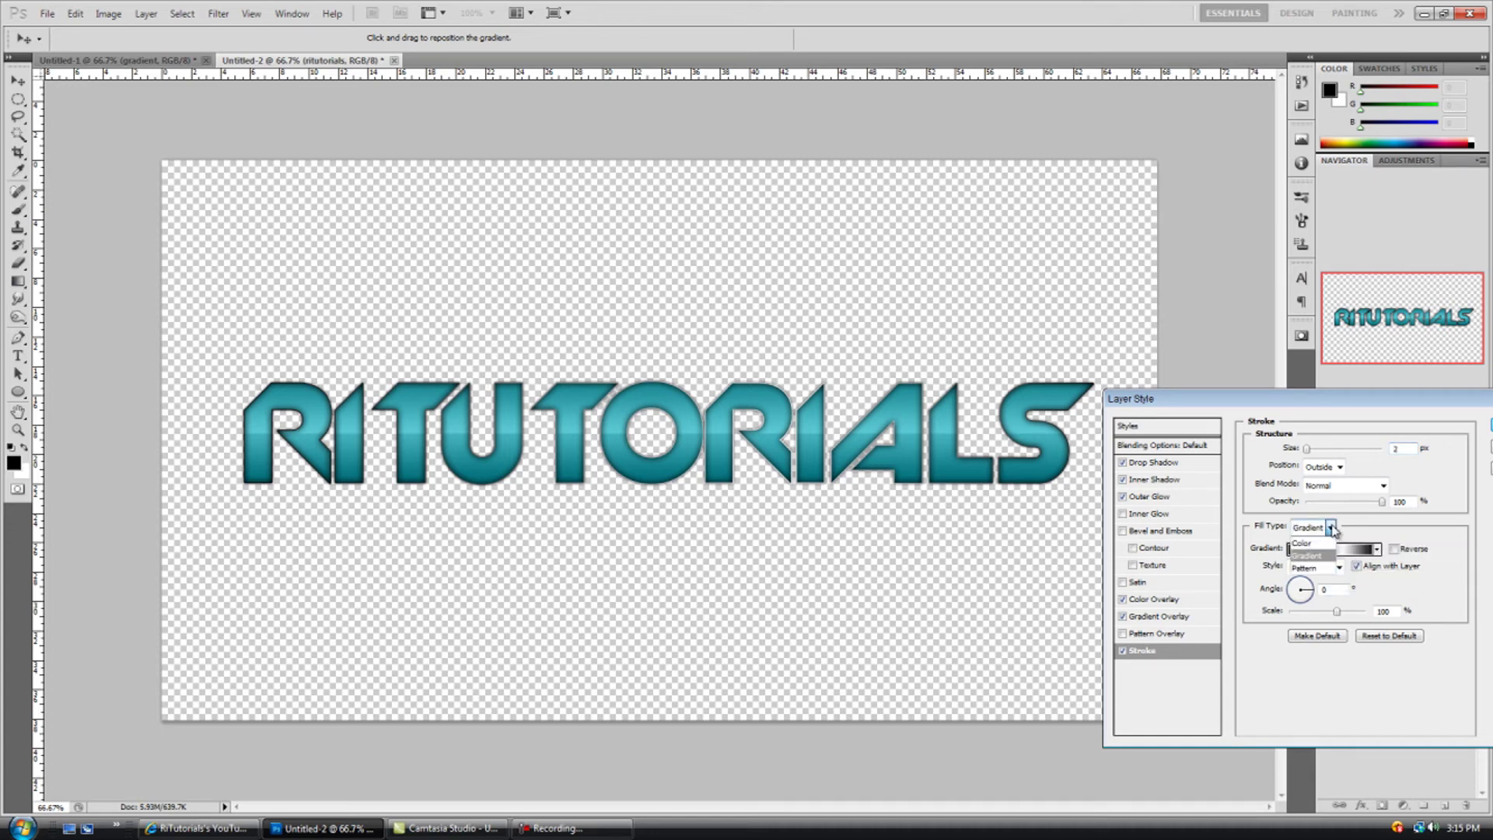
left_click(1332, 528)
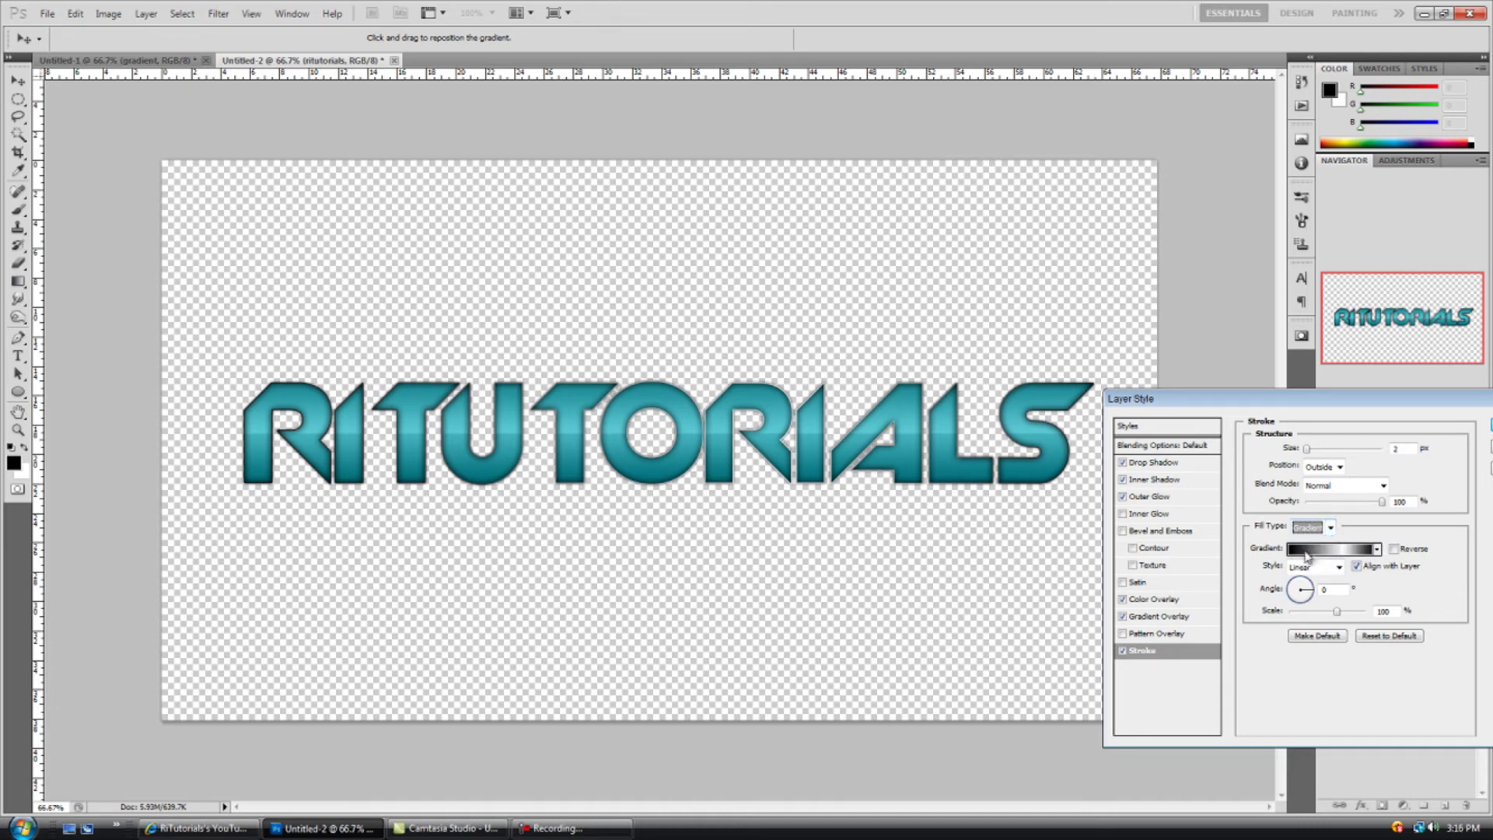
Start the stroke gradient from Foreground to Background, moving its dark stop to 44% as light grey d5d5d5.
left_click(1324, 550)
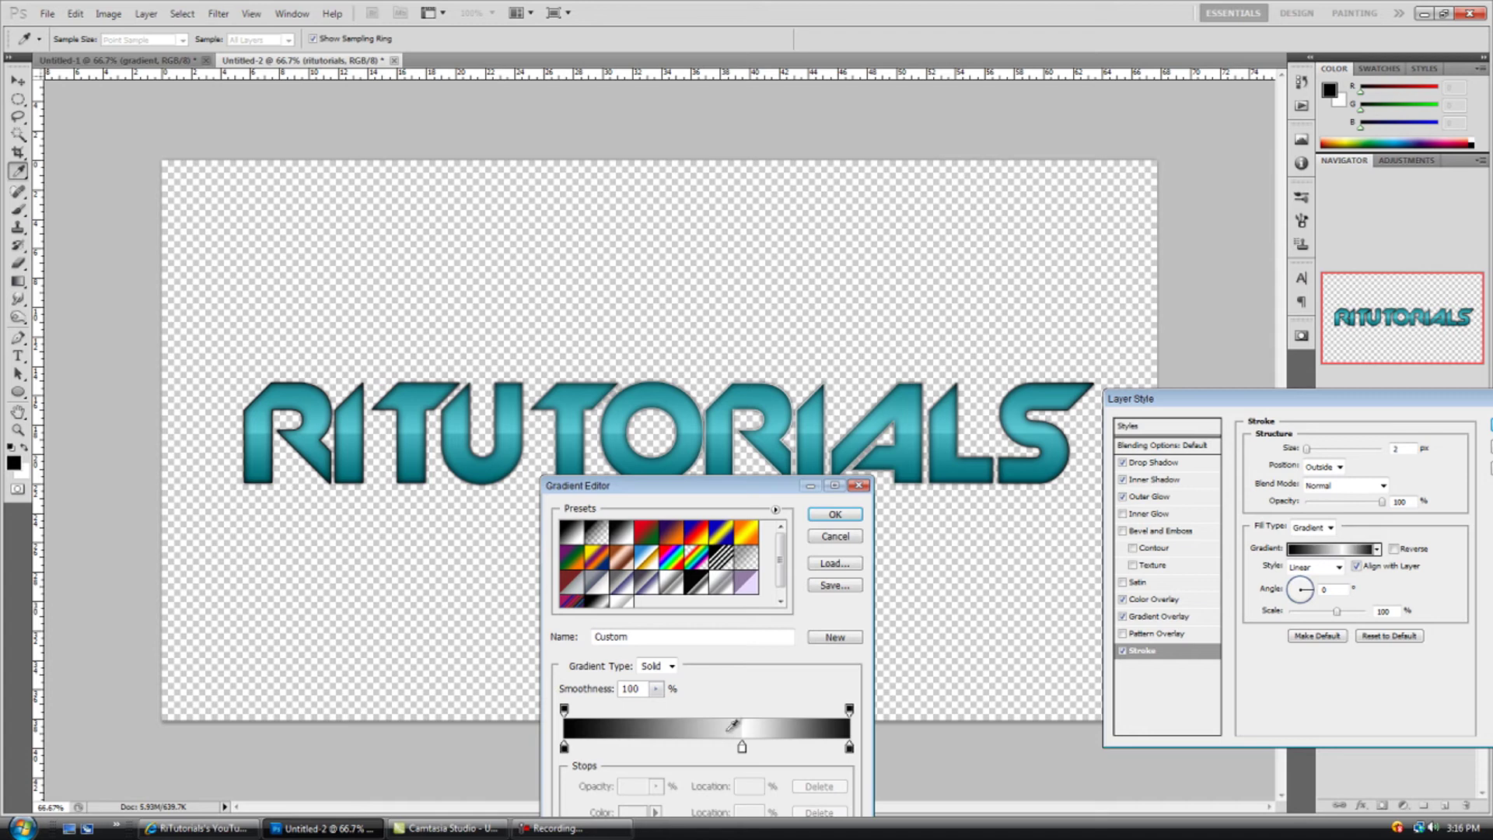
left_click(574, 535)
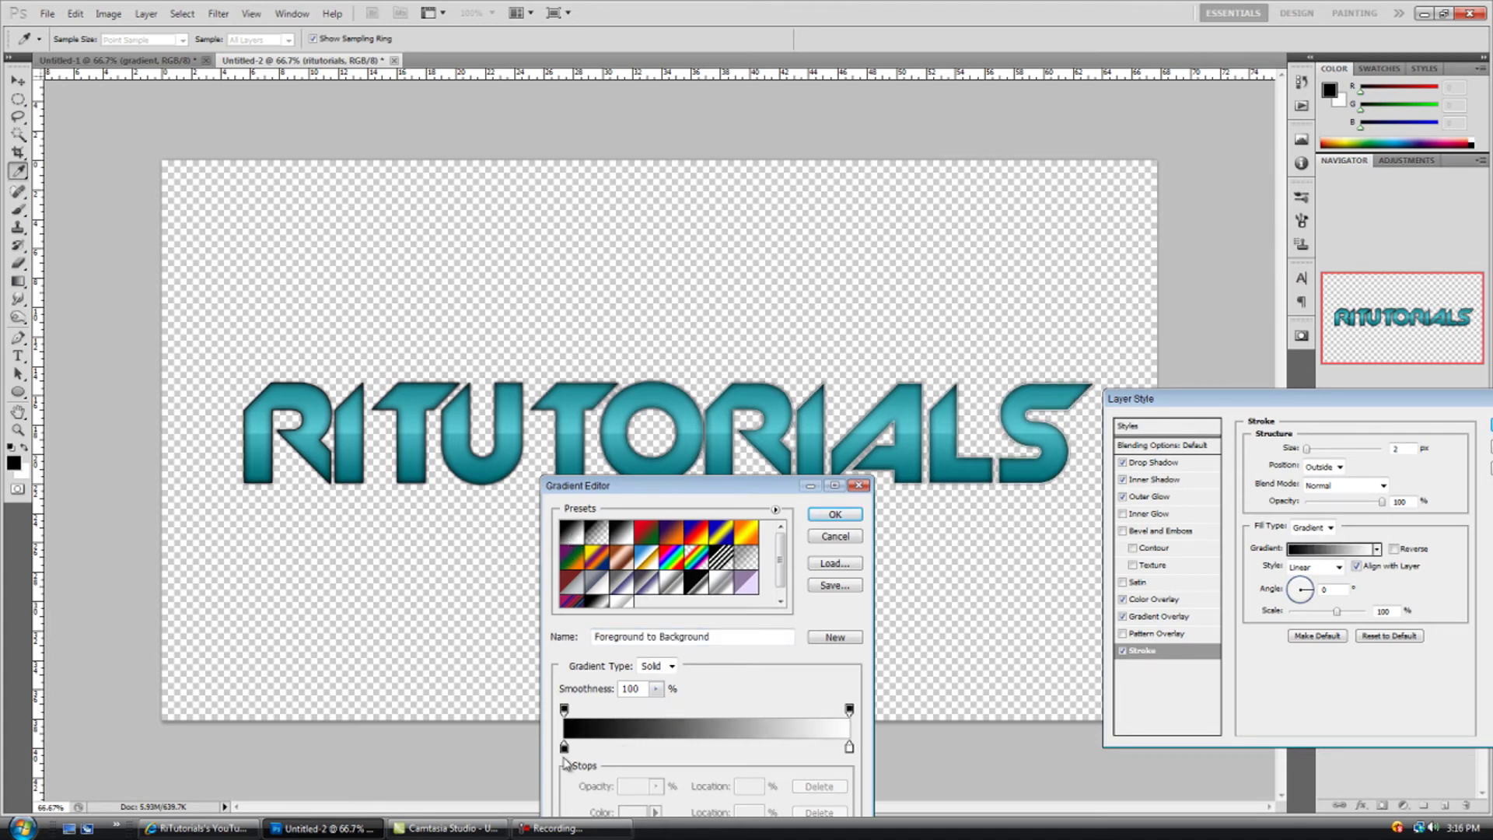
left_click_drag(564, 751, 691, 755)
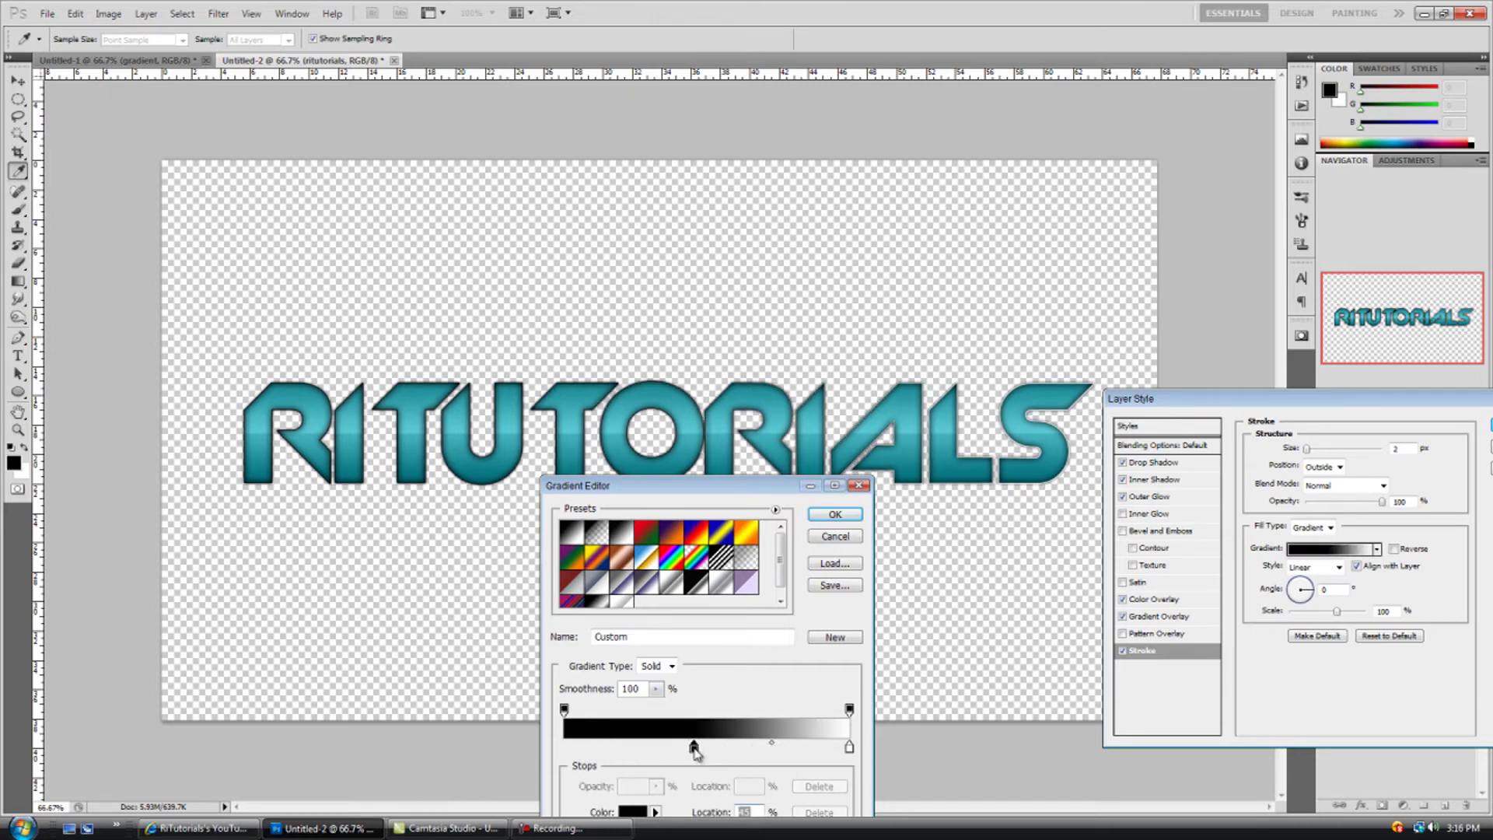
double_click(689, 748)
left_click(1011, 557)
left_click(1011, 587)
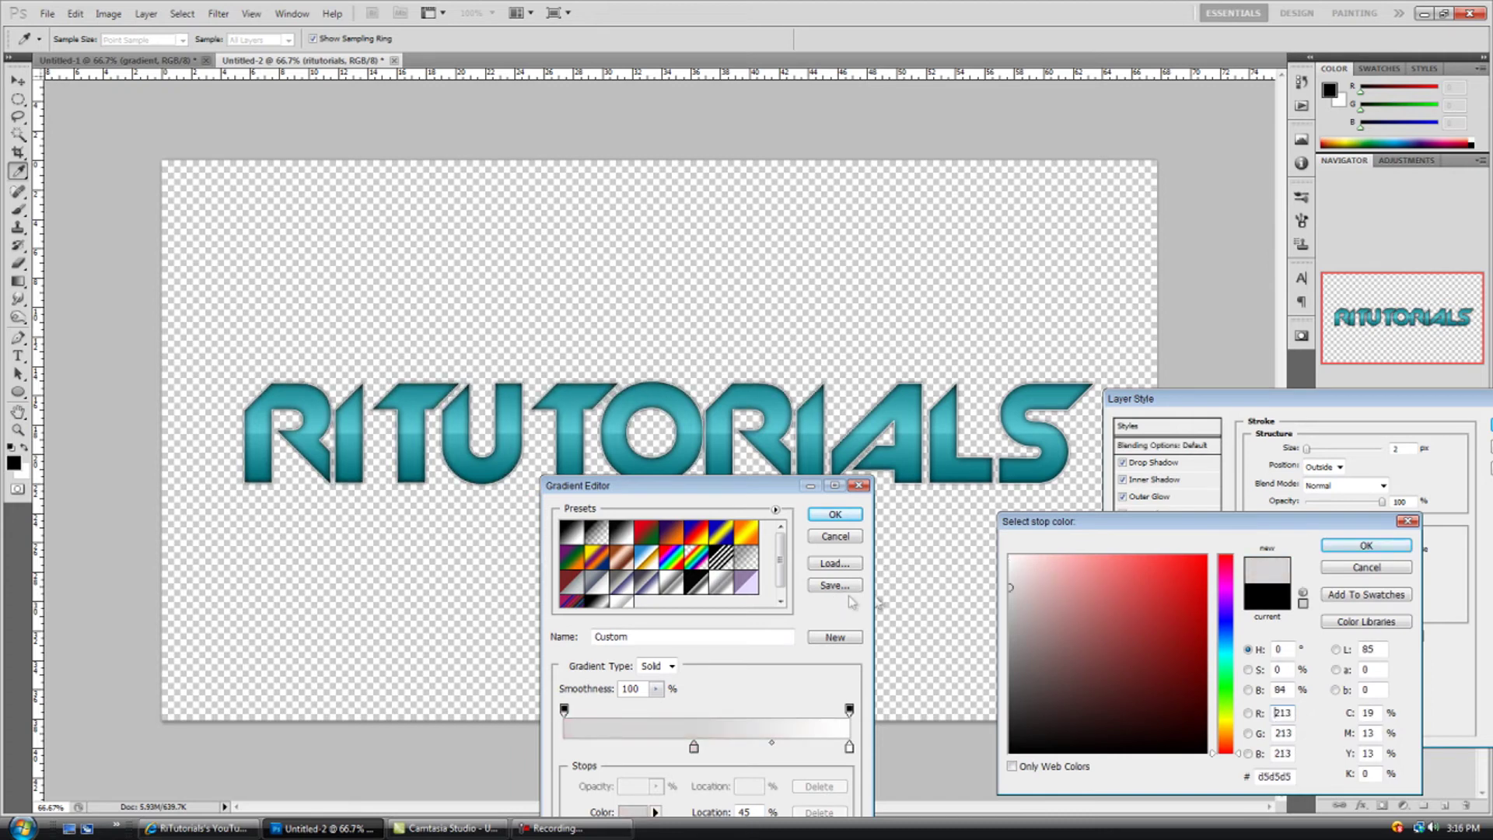
left_click(1326, 546)
Move the right stop to 59%, add grey end stops including efefef on the left, and accept the gradient.
left_click_drag(849, 748, 703, 750)
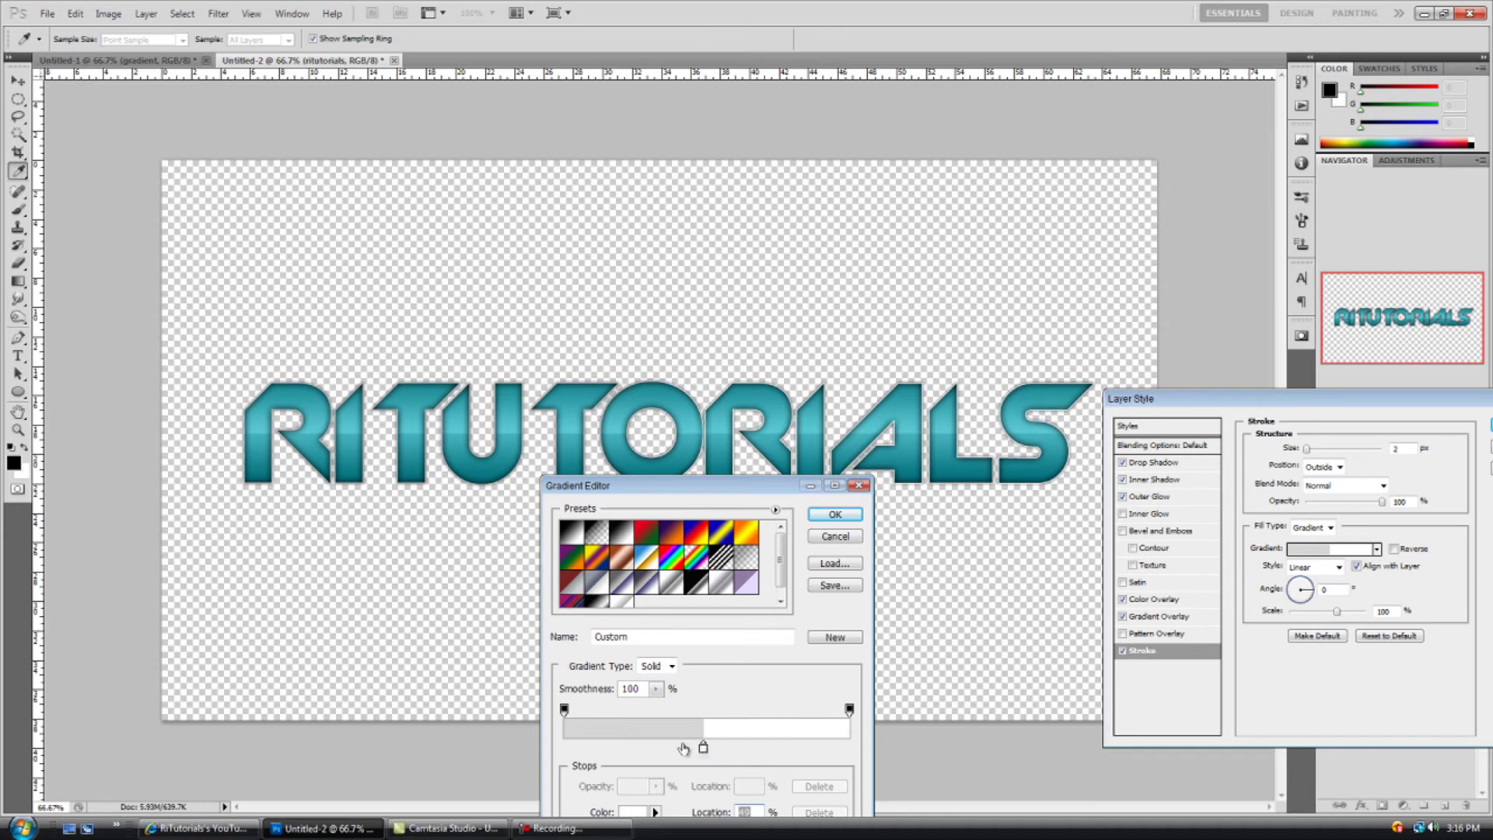
double_click(849, 751)
left_click_drag(1128, 685, 1051, 598)
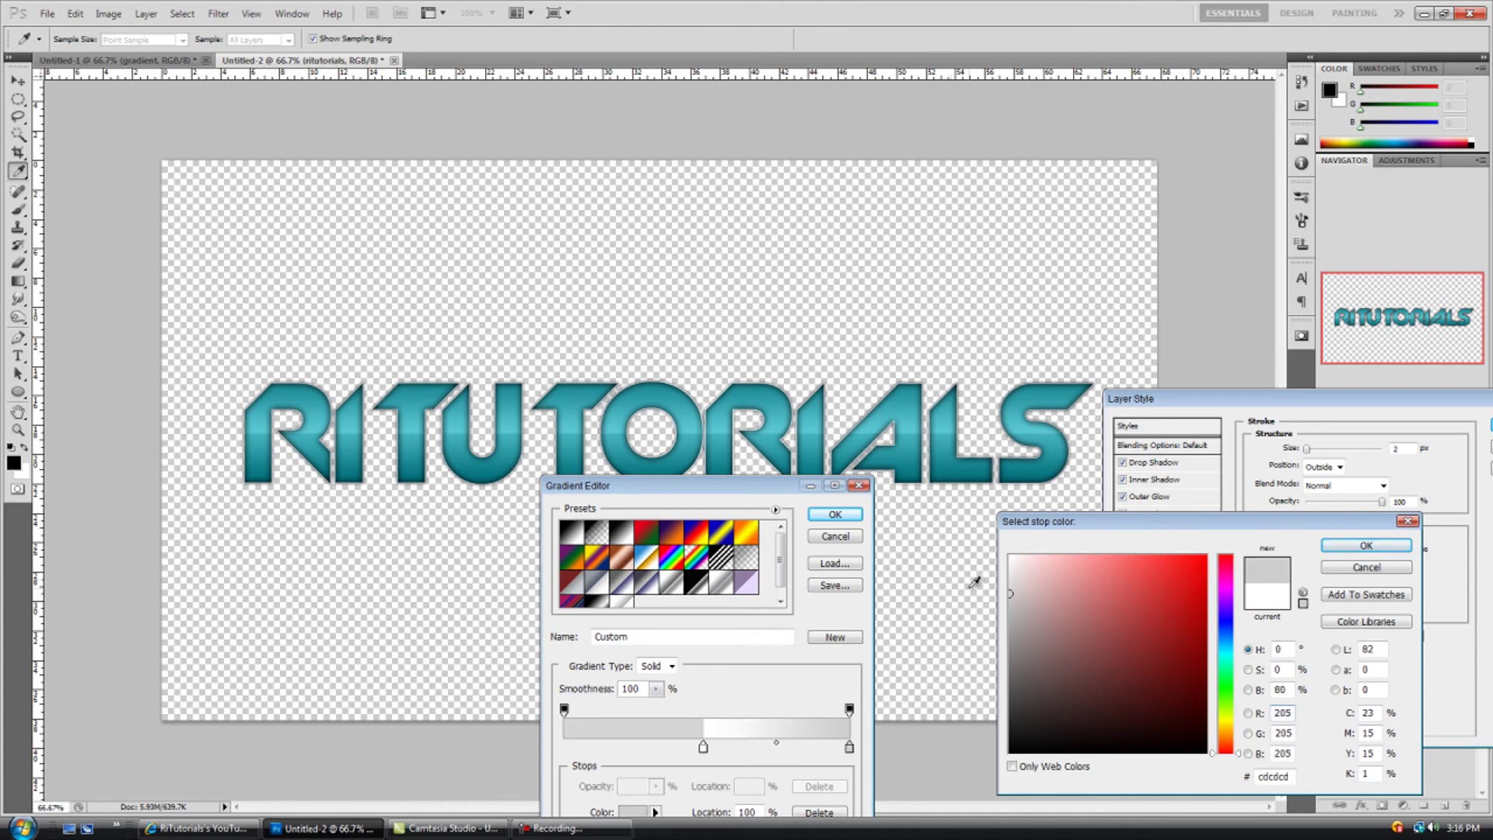
left_click(1357, 544)
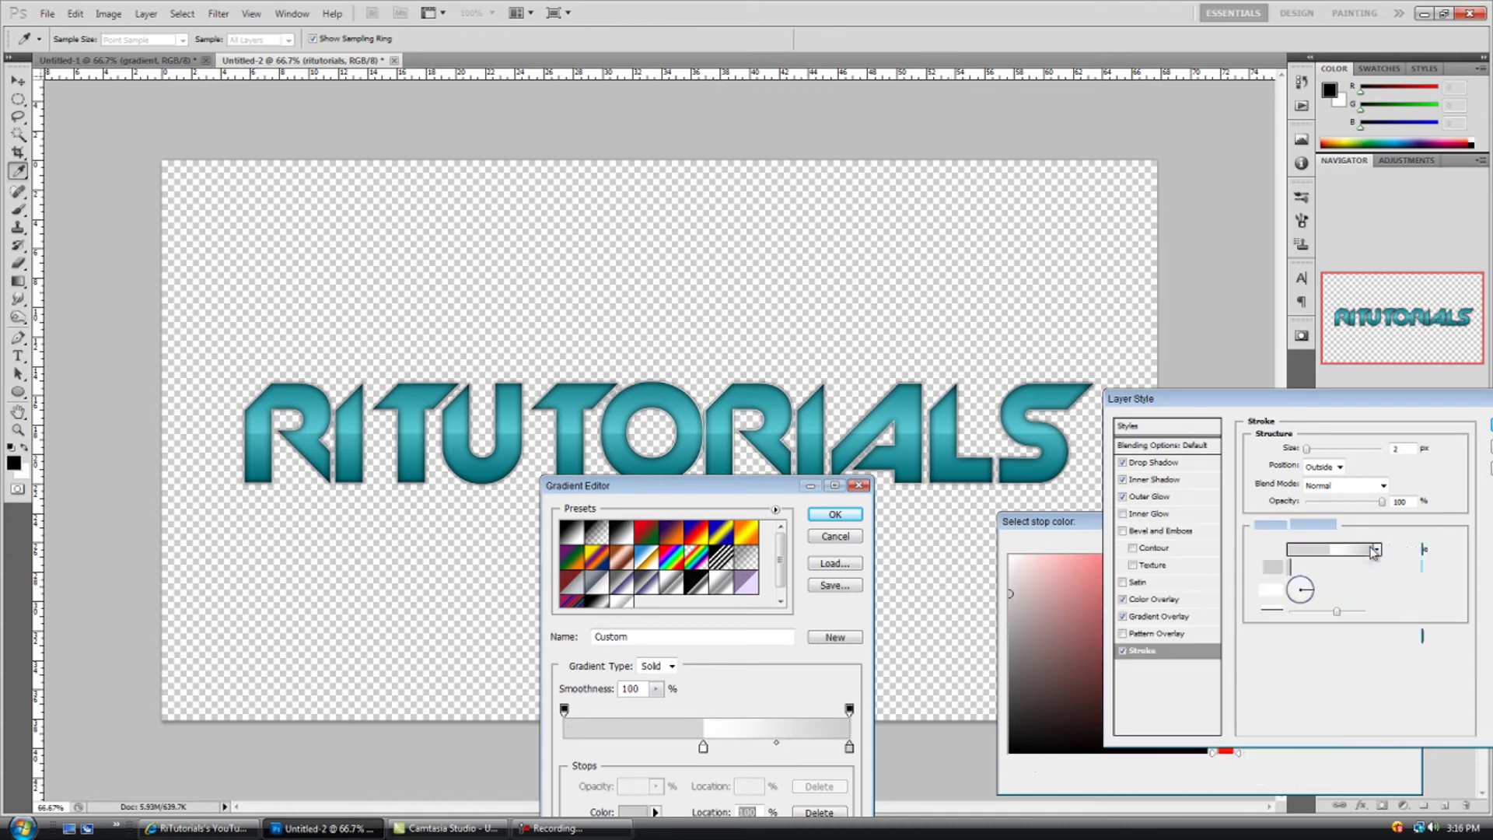
double_click(568, 748)
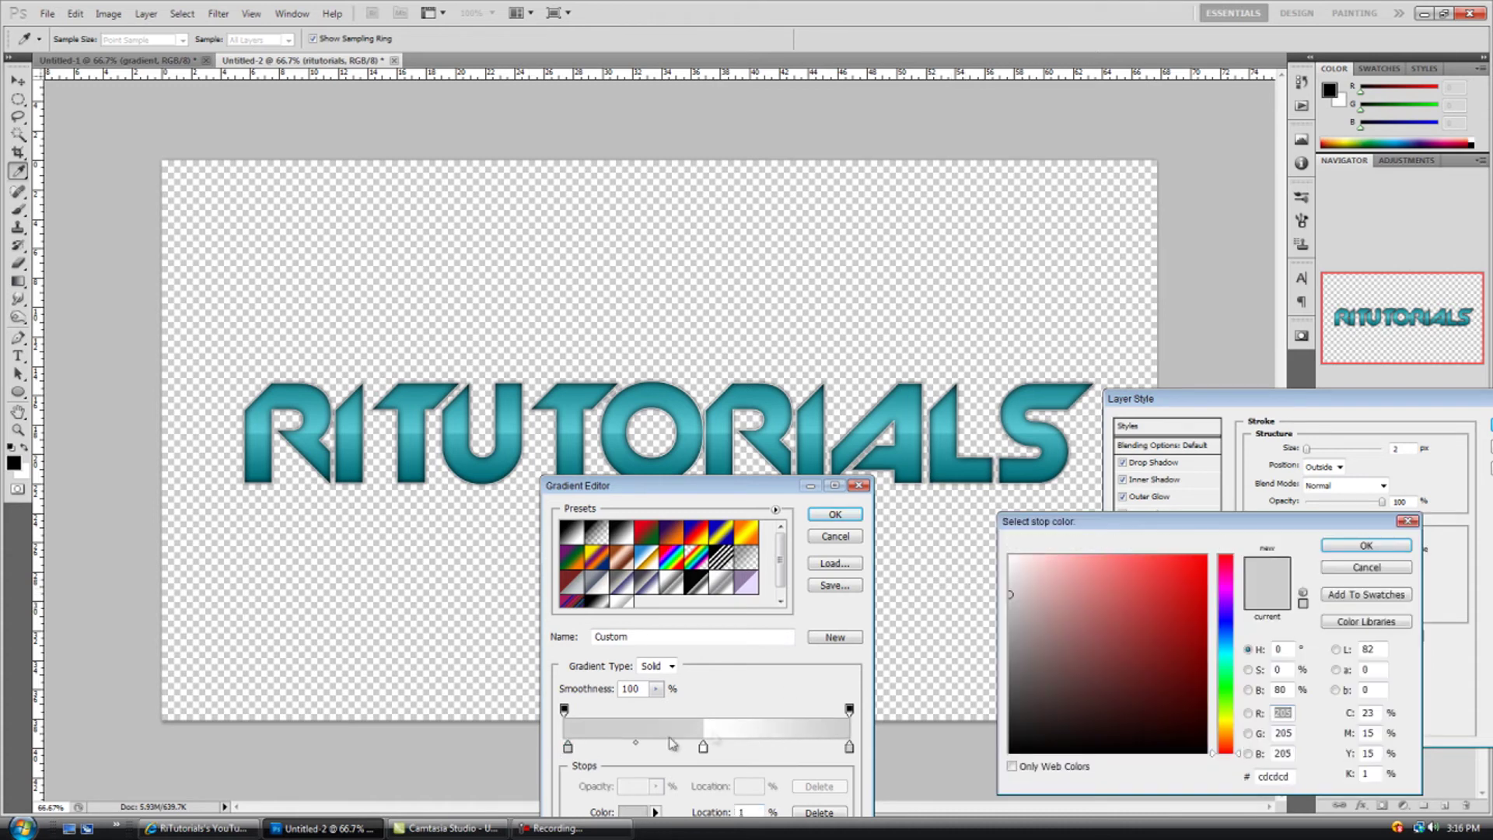
mouse_move(1162, 592)
left_mouse_down()
mouse_move(942, 575)
mouse_move(1021, 572)
left_mouse_up()
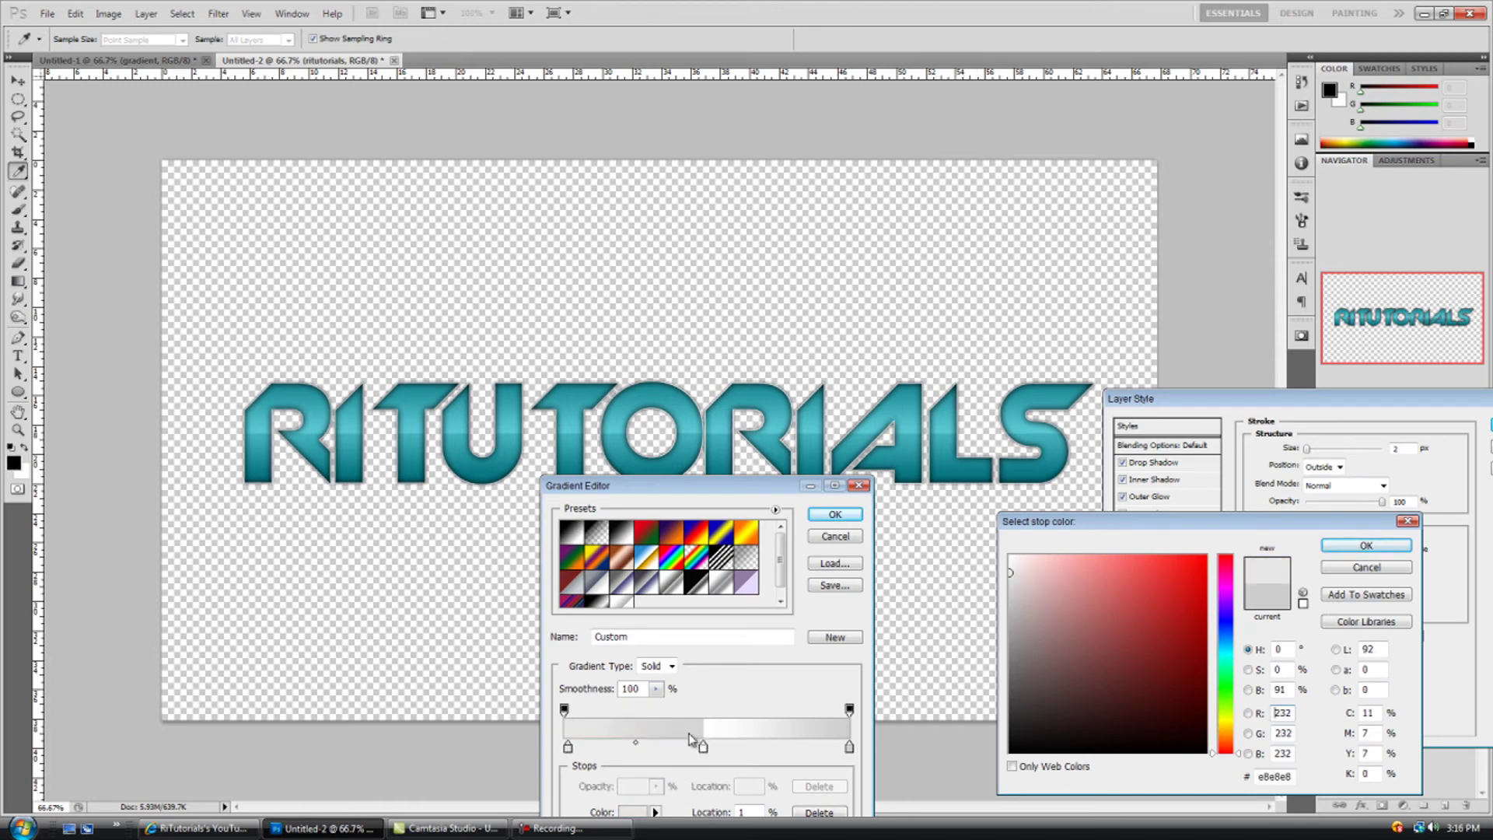
left_click(1010, 567)
left_click(1366, 547)
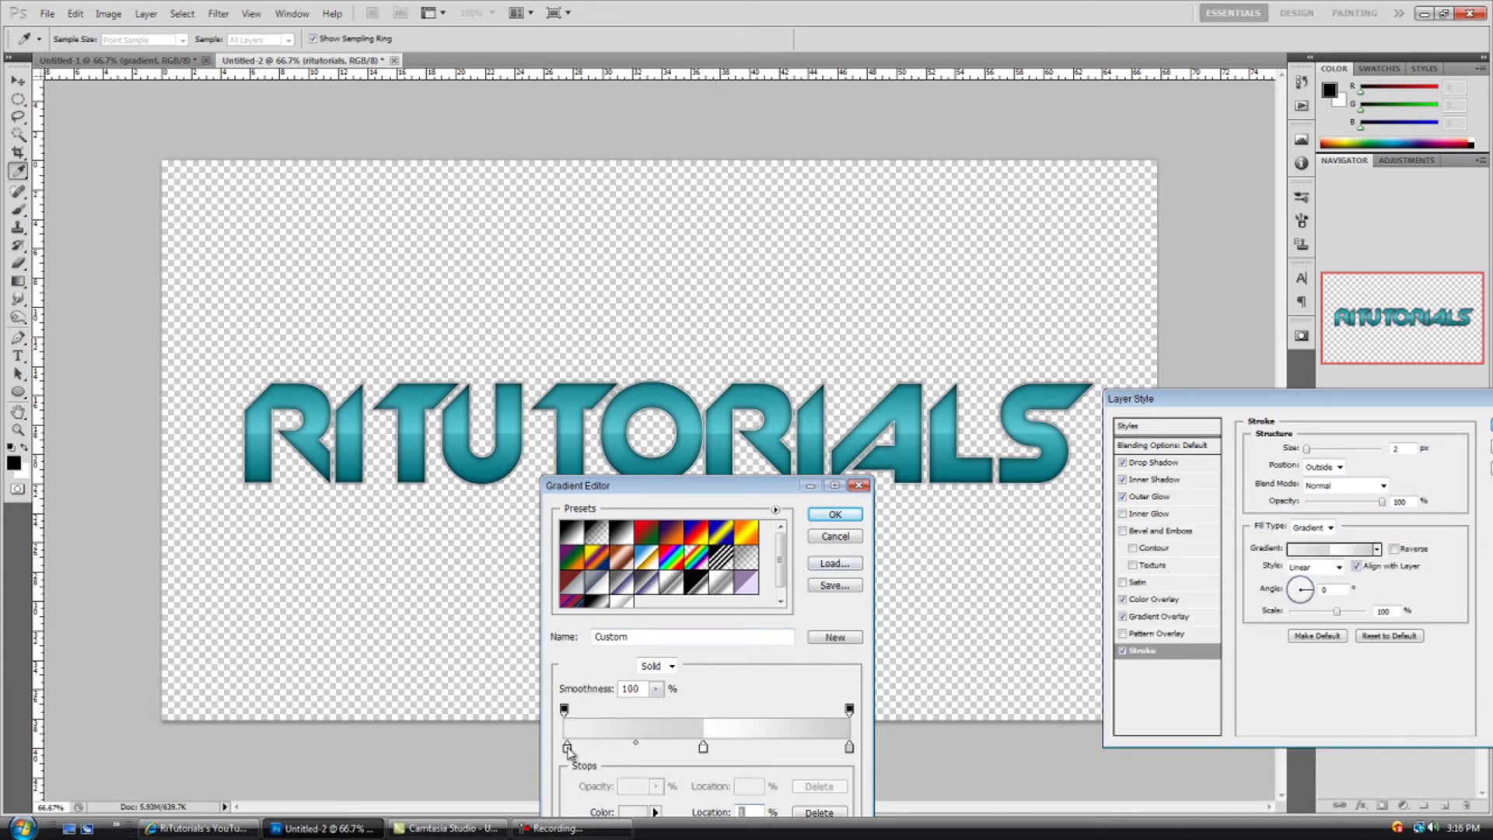
left_click_drag(568, 748, 564, 747)
left_click(832, 516)
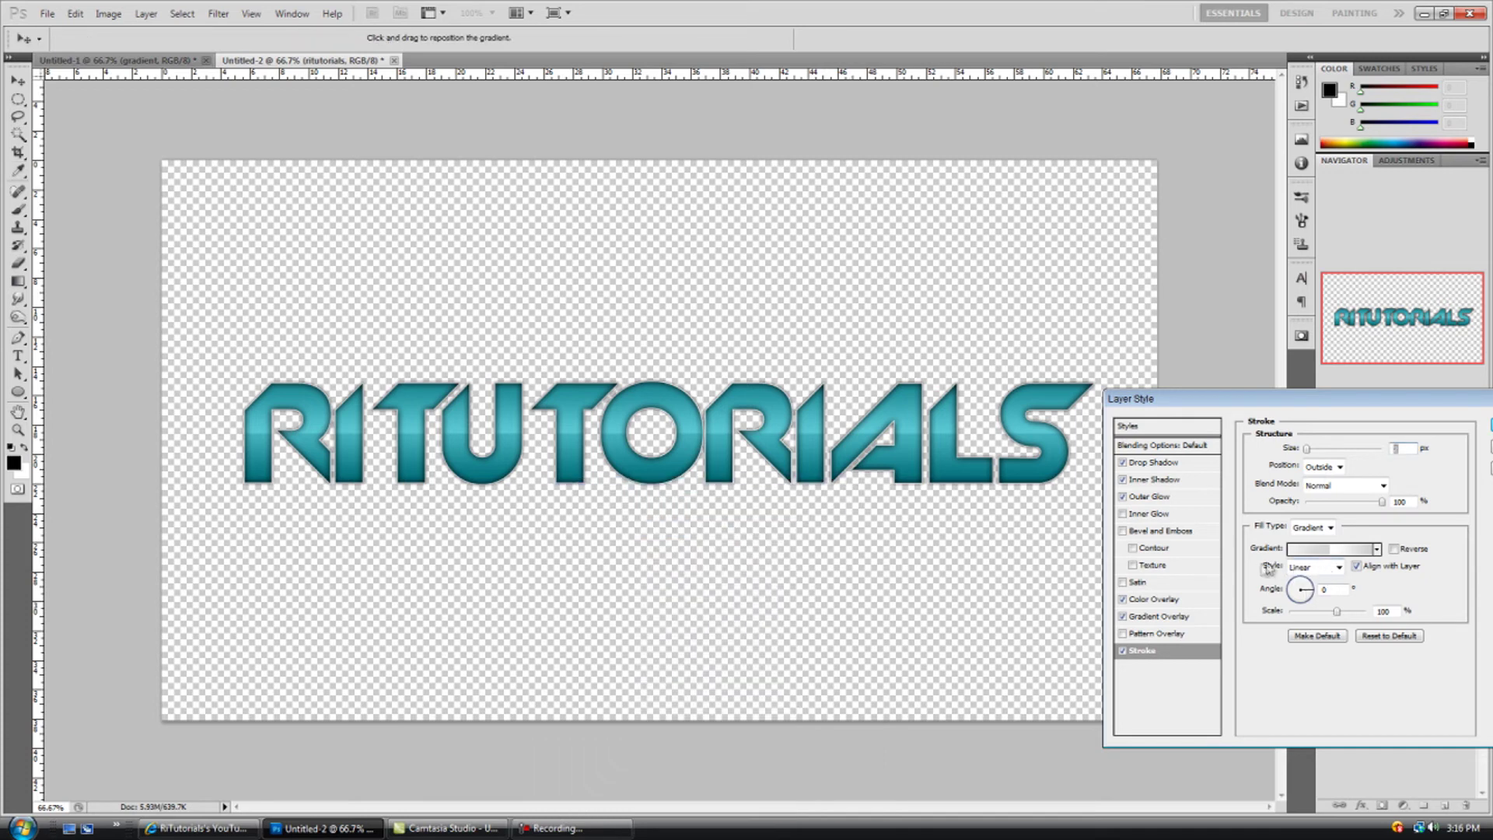
Enable Bevel and Emboss on the text with the Stroke Emboss style.
left_click(1306, 570)
left_click_drag(1406, 400, 1277, 394)
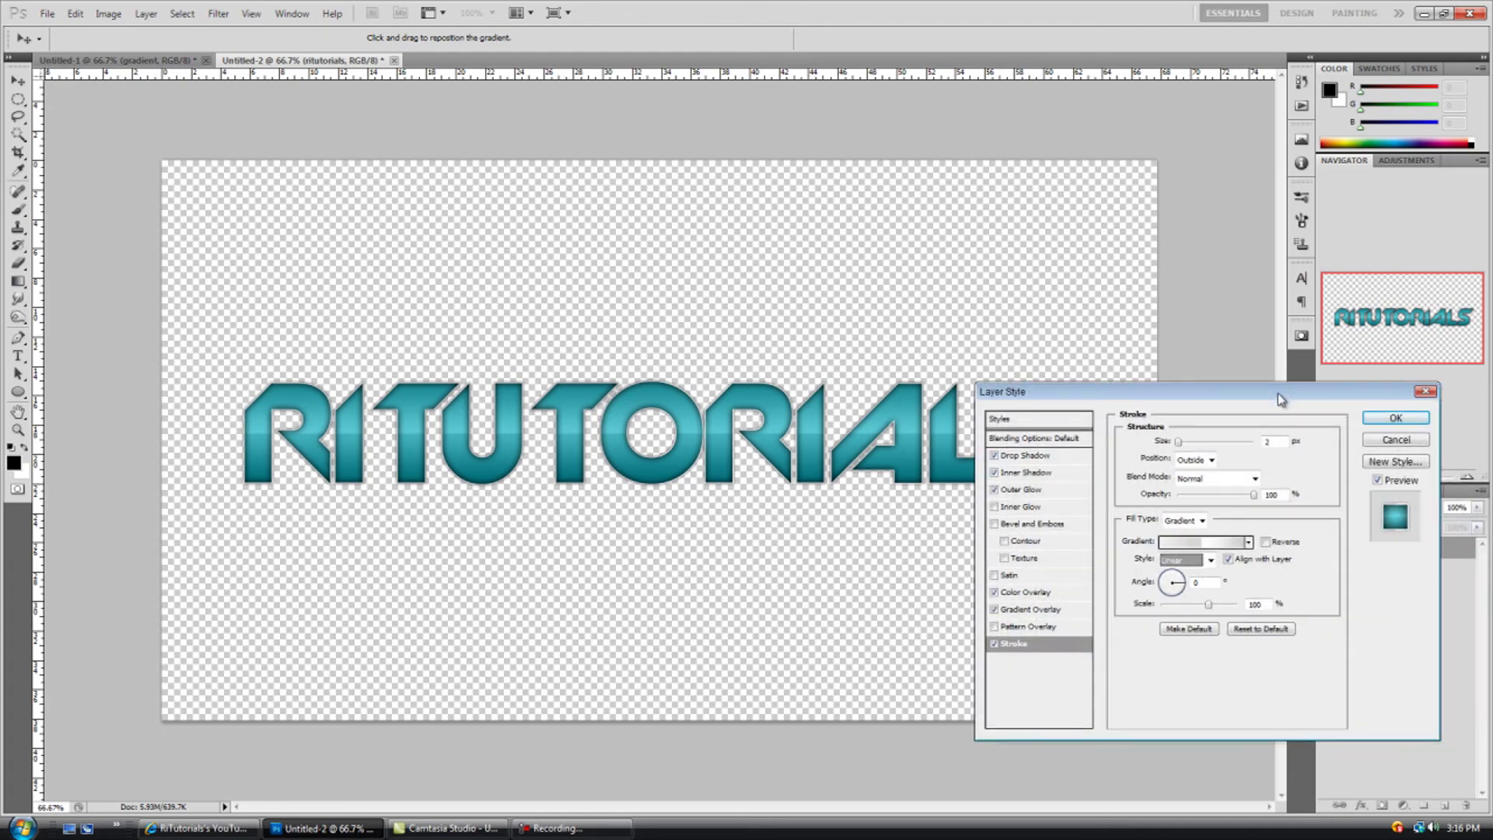
left_click(994, 524)
left_click(1022, 525)
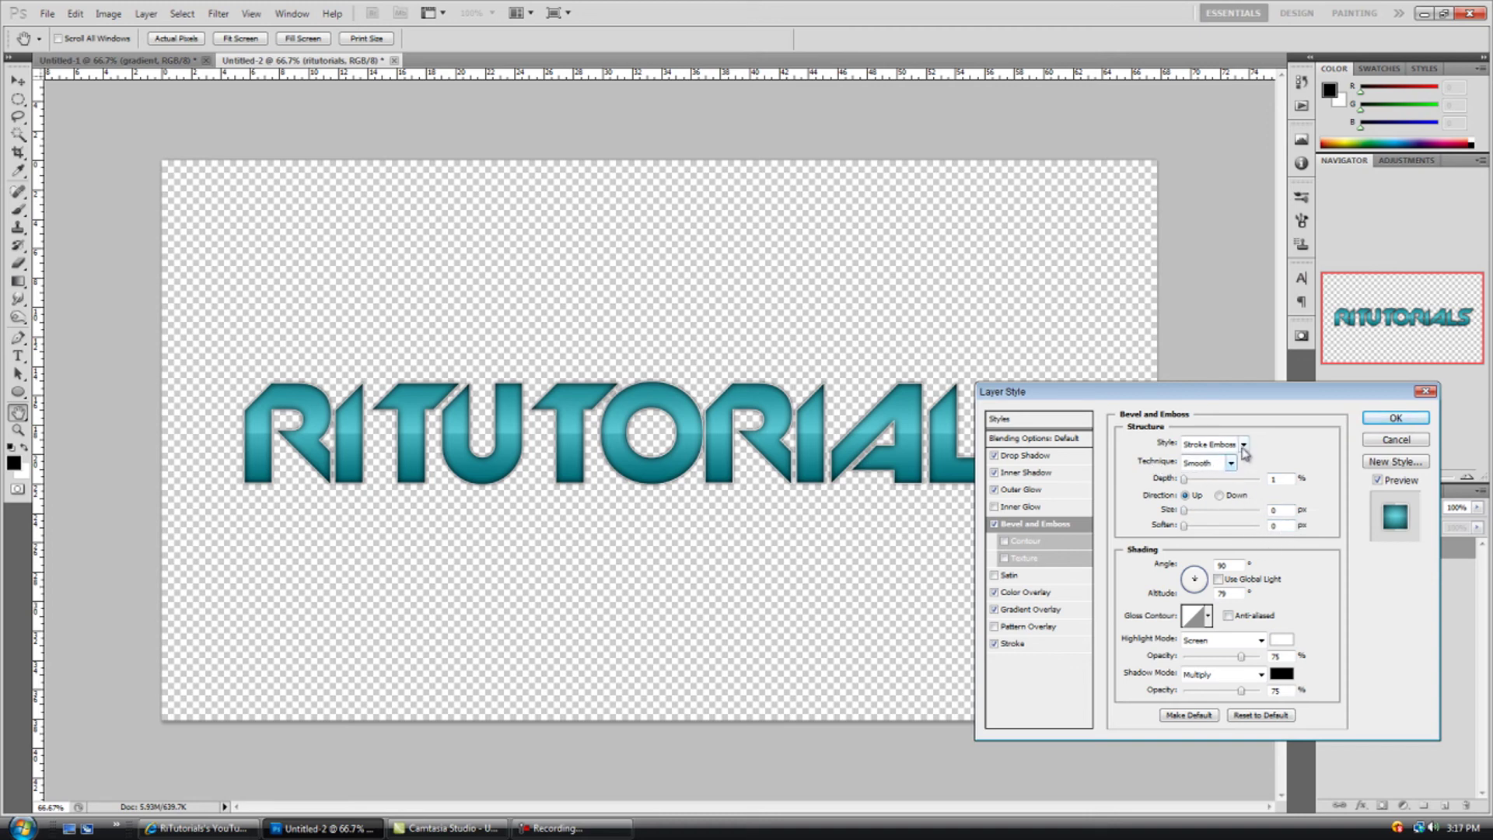
left_click(1243, 444)
left_click(1244, 444)
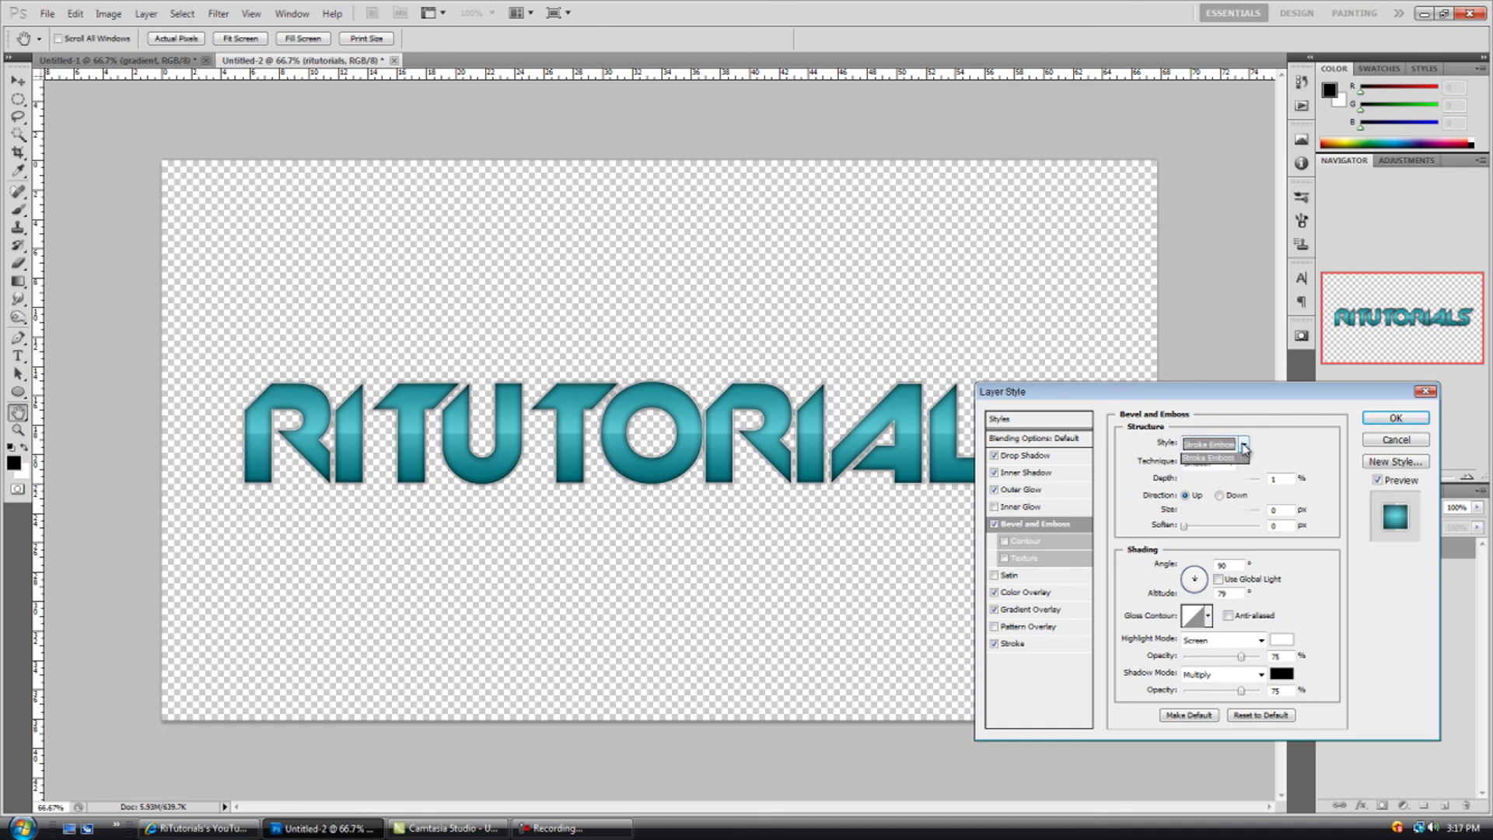
left_click(1243, 444)
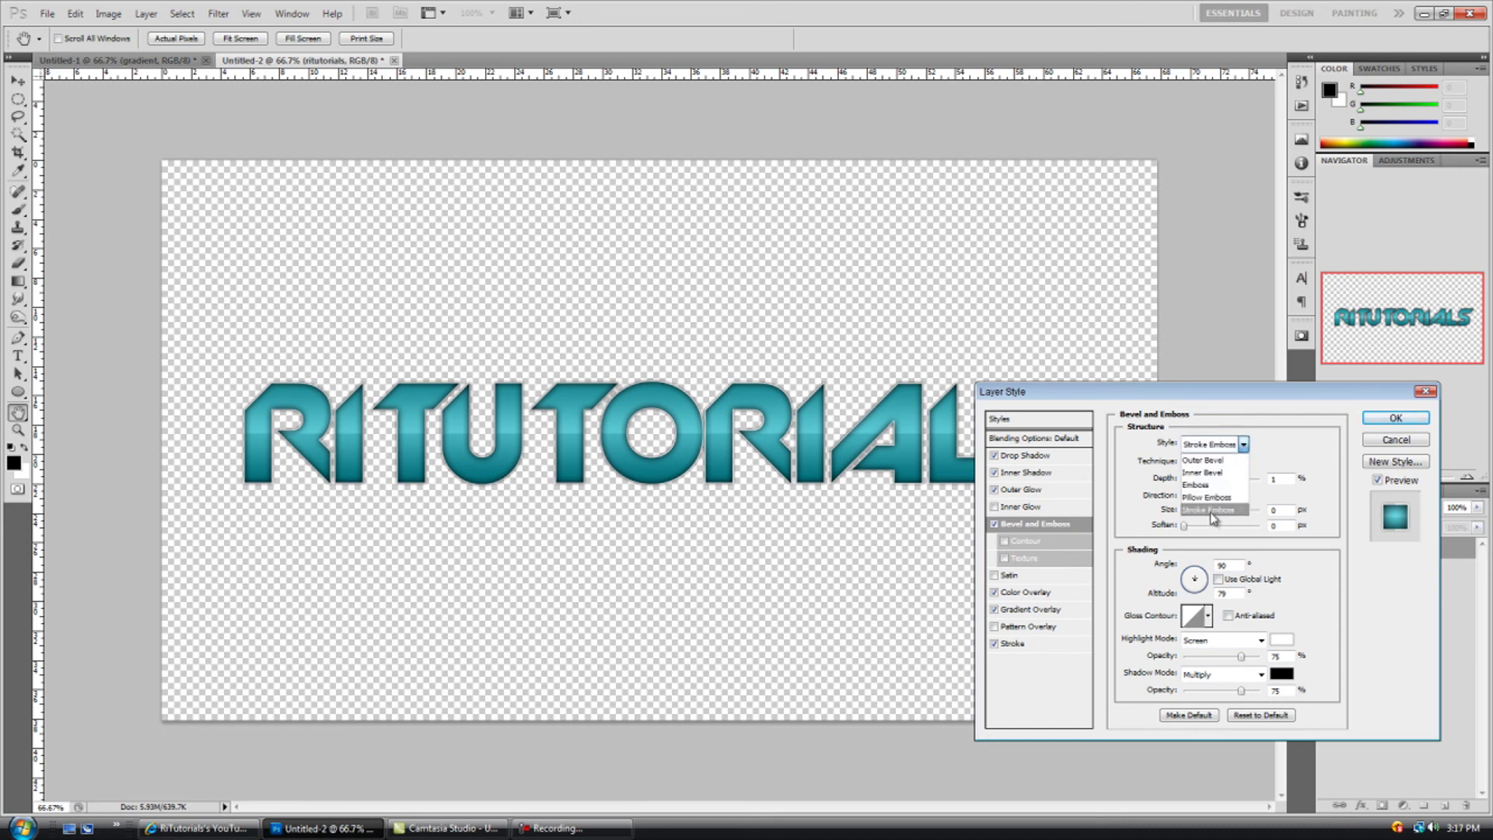
left_click(1211, 511)
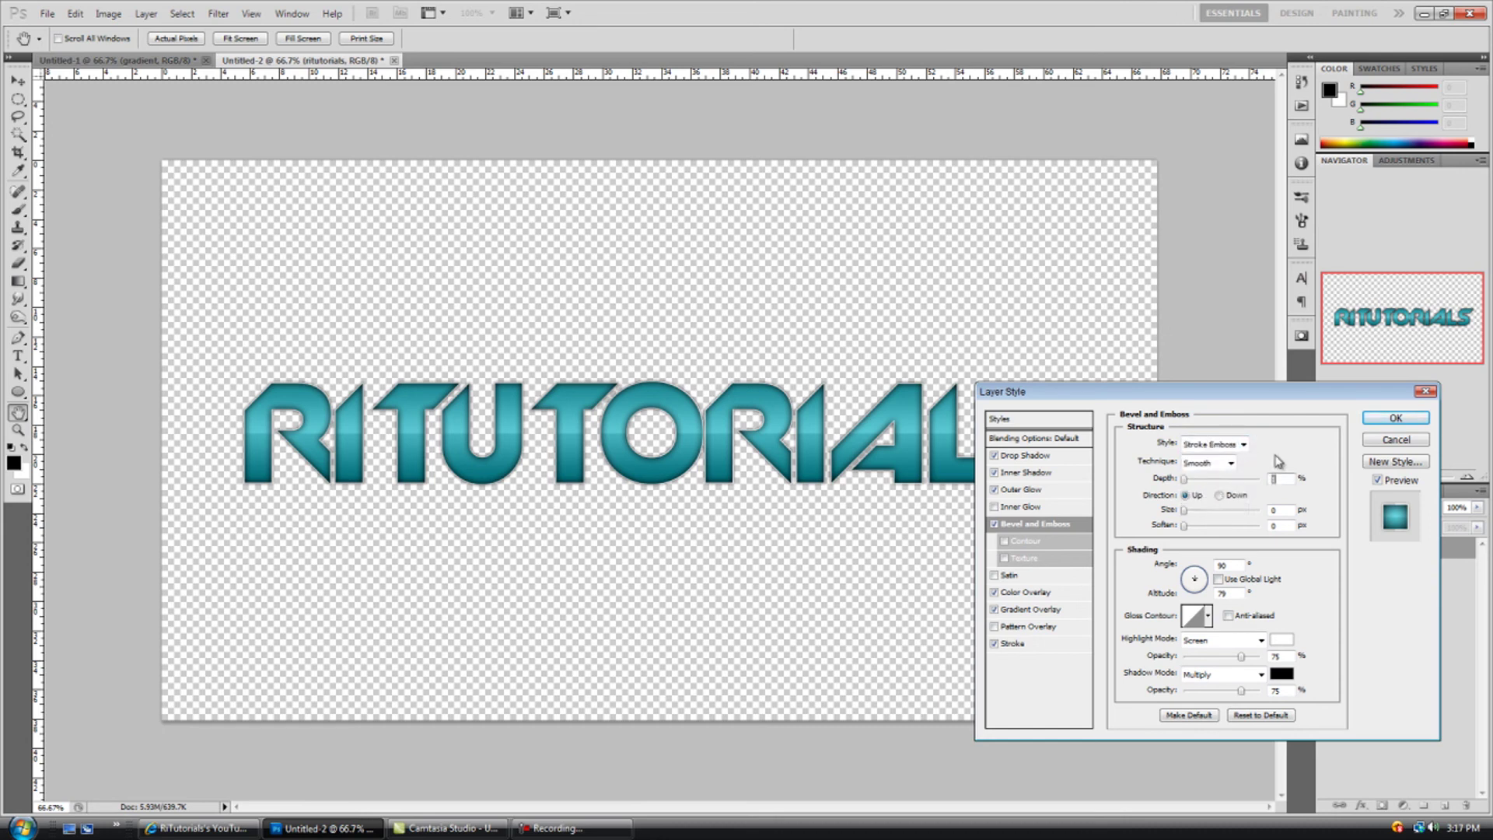
Set the bevel light to 90° angle and 58° altitude, with depth 1000%.
left_click(1192, 575)
left_click_drag(1198, 582, 1195, 576)
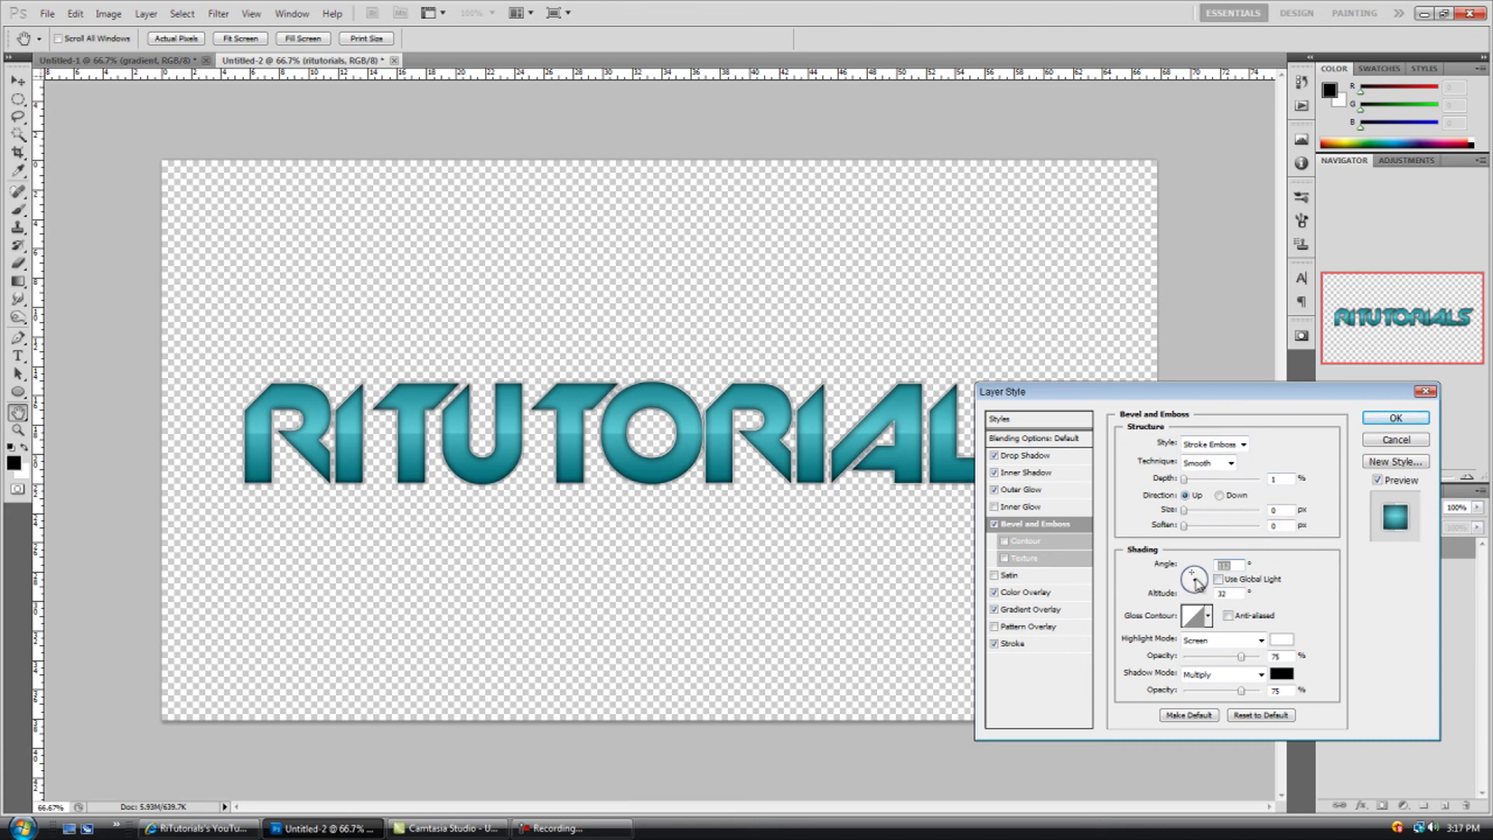
left_click_drag(1196, 582, 1198, 579)
left_click_drag(1184, 480, 1304, 486)
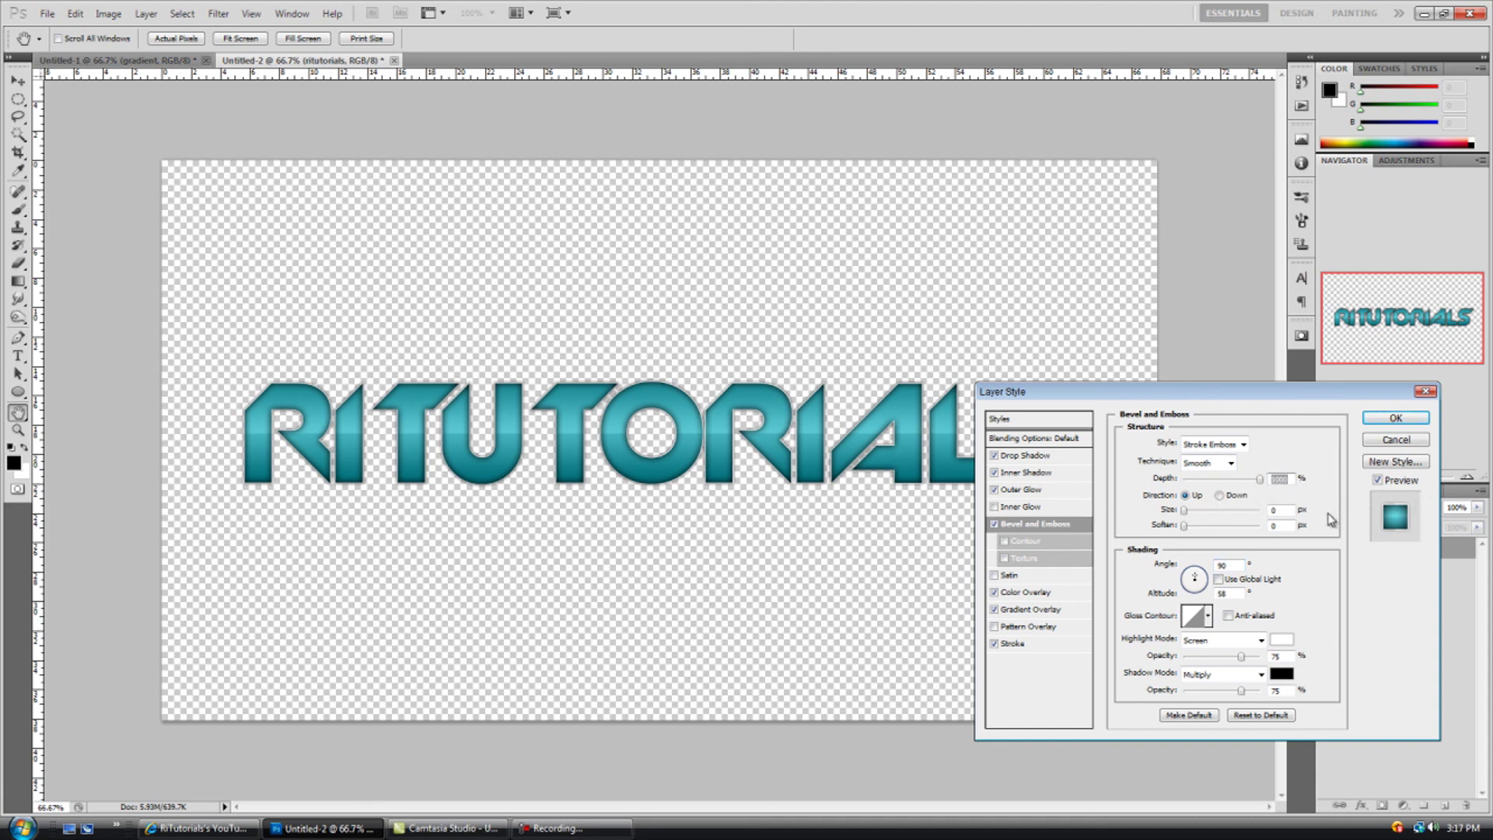
left_click(1278, 480)
Apply the layer style so RITUTORIALS shows all seven effects, Drop Shadow through Stroke.
left_click(1396, 418)
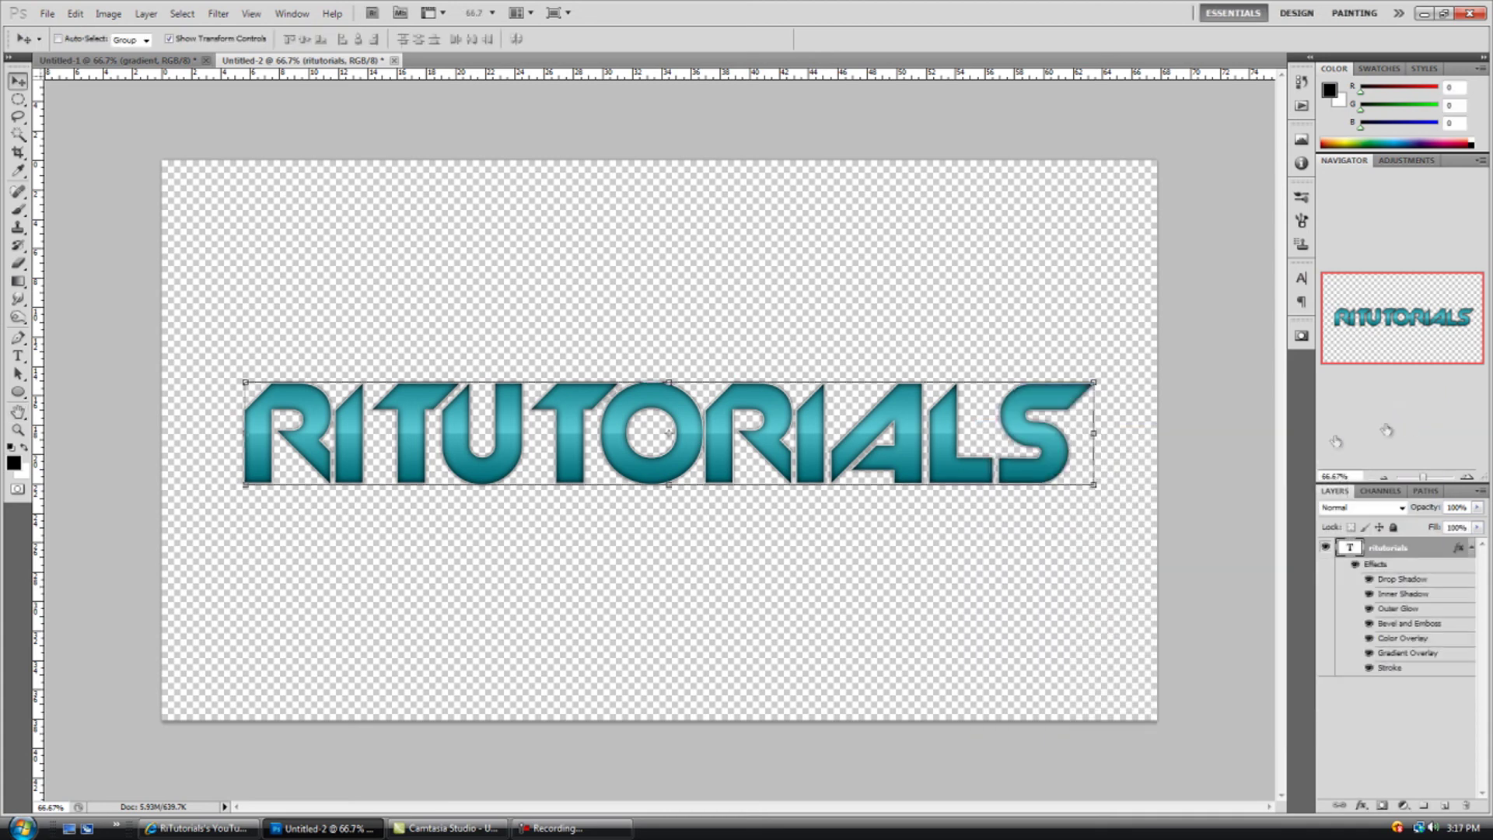